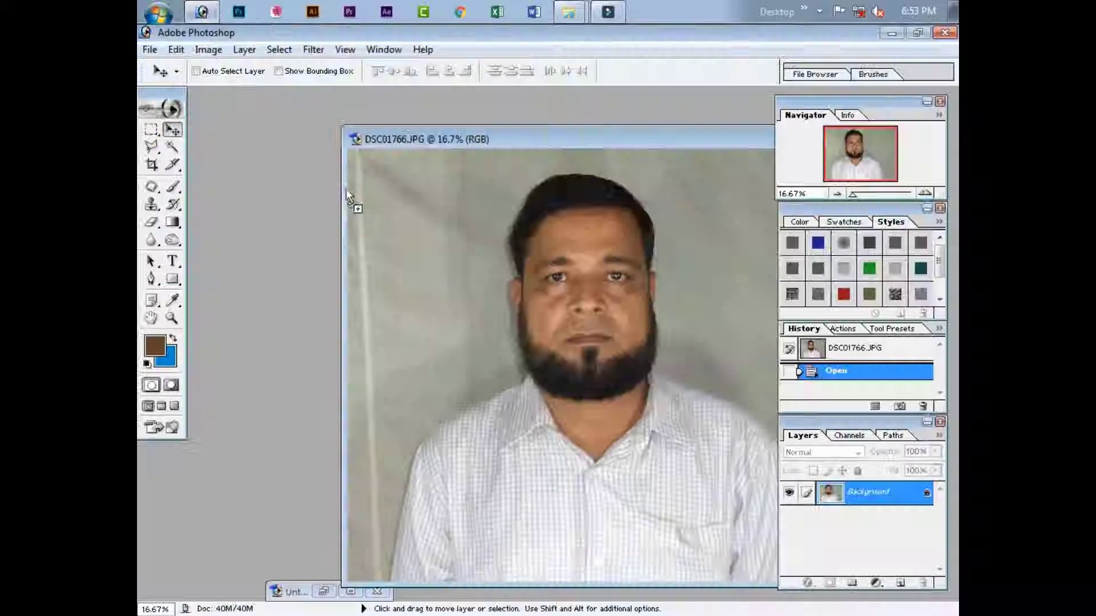
Step: Maximize the photo window and set the Crop tool to 1.5 in × 1.8 in at 300 ppi
{"action": "double_click", "coordinate": [644, 142]}
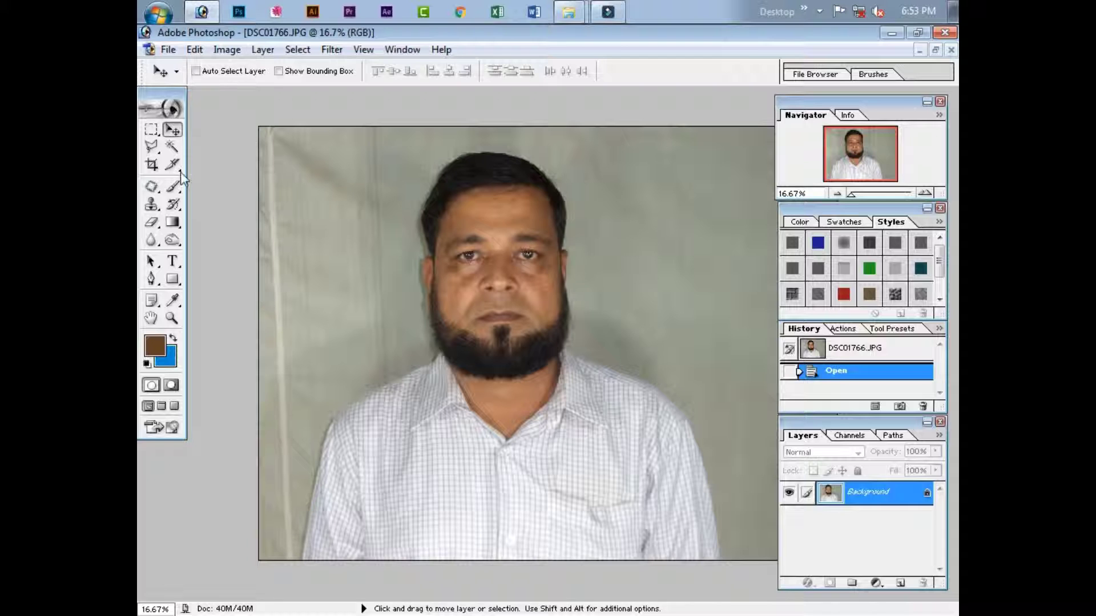
{"action": "left_click", "coordinate": [151, 164]}
{"action": "left_click", "coordinate": [237, 71]}
{"action": "type", "text": "1"}
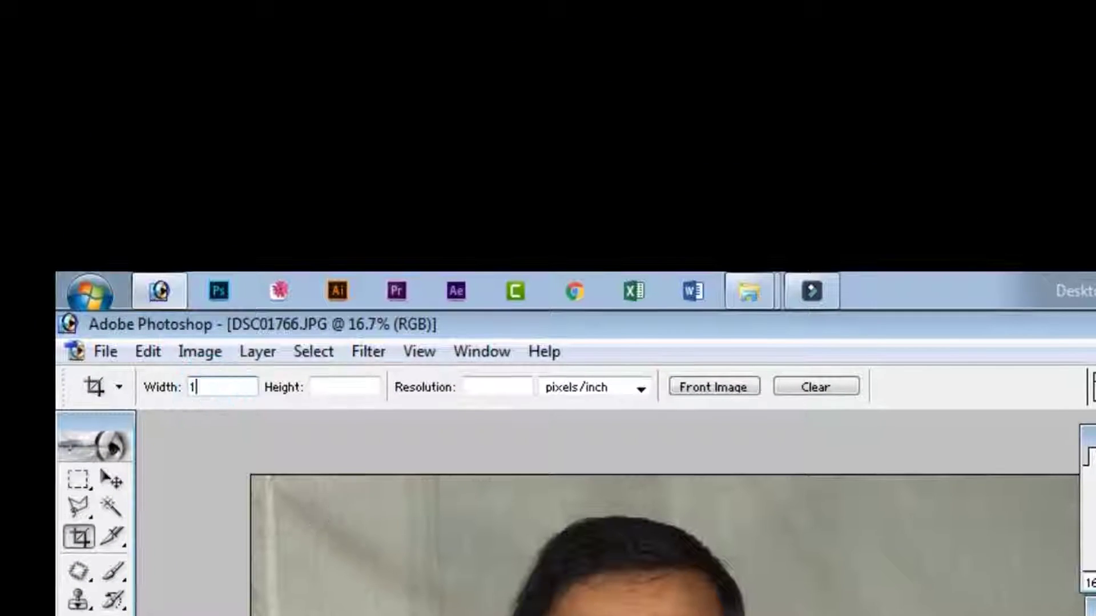
{"action": "type", "text": ".5"}
{"action": "left_click", "coordinate": [337, 387]}
{"action": "type", "text": "1.8"}
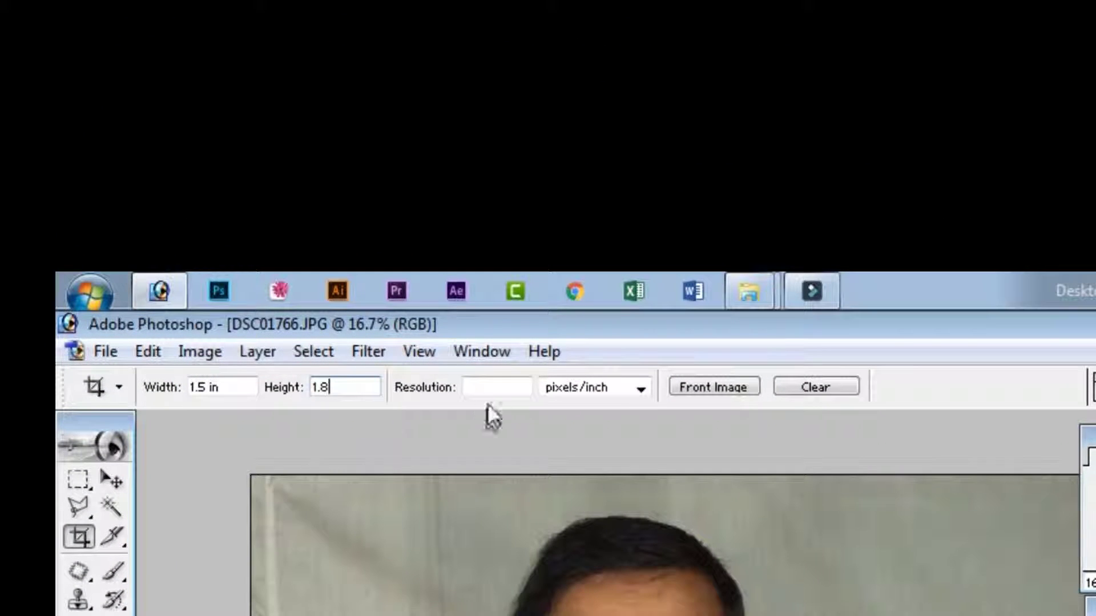
{"action": "left_click", "coordinate": [466, 394]}
{"action": "type", "text": "300"}
Step: Frame the head and shoulders in the crop box and apply the crop
{"action": "left_click_drag", "start_coordinate": [349, 136], "coordinate": [663, 511]}
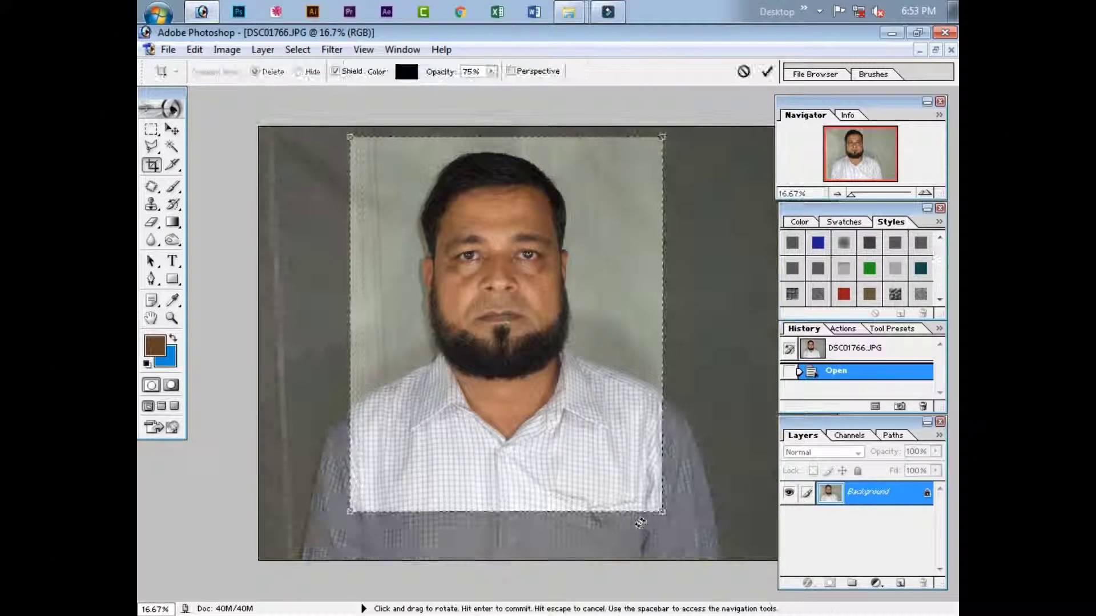
{"action": "key", "text": "Return"}
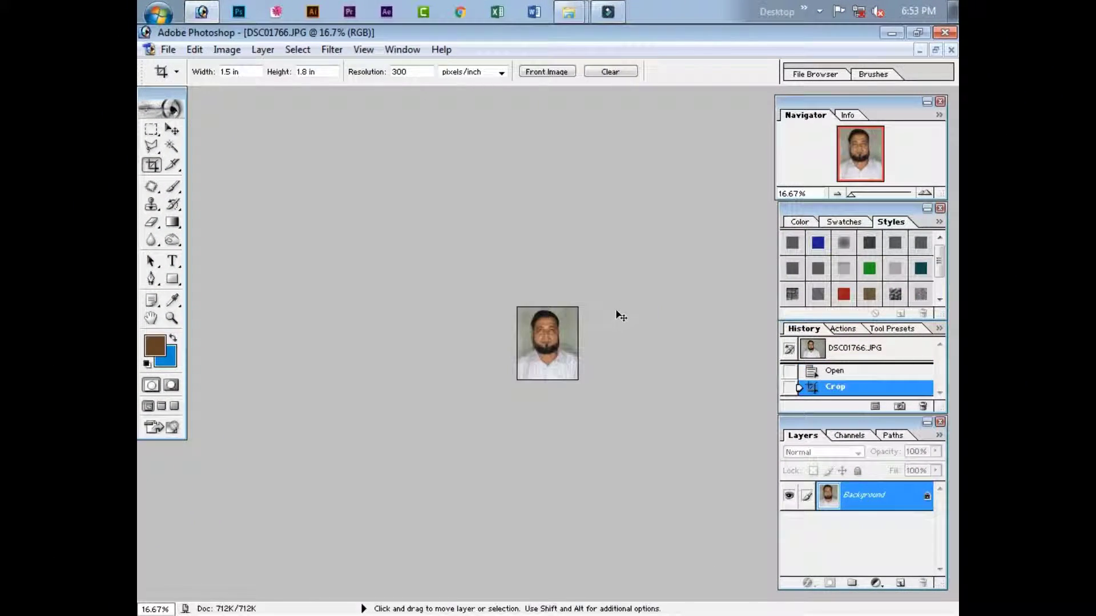
{"action": "key", "text": "ctrl+a"}
{"action": "key", "text": "ctrl+plus"}
{"action": "key", "text": "ctrl+plus"}
{"action": "key", "text": "ctrl+plus"}
{"action": "key", "text": "ctrl+plus"}
{"action": "key", "text": "ctrl+plus"}
Step: Rotate the photo about 0.8° with Free Transform to level it, then deselect
{"action": "key", "text": "ctrl+t"}
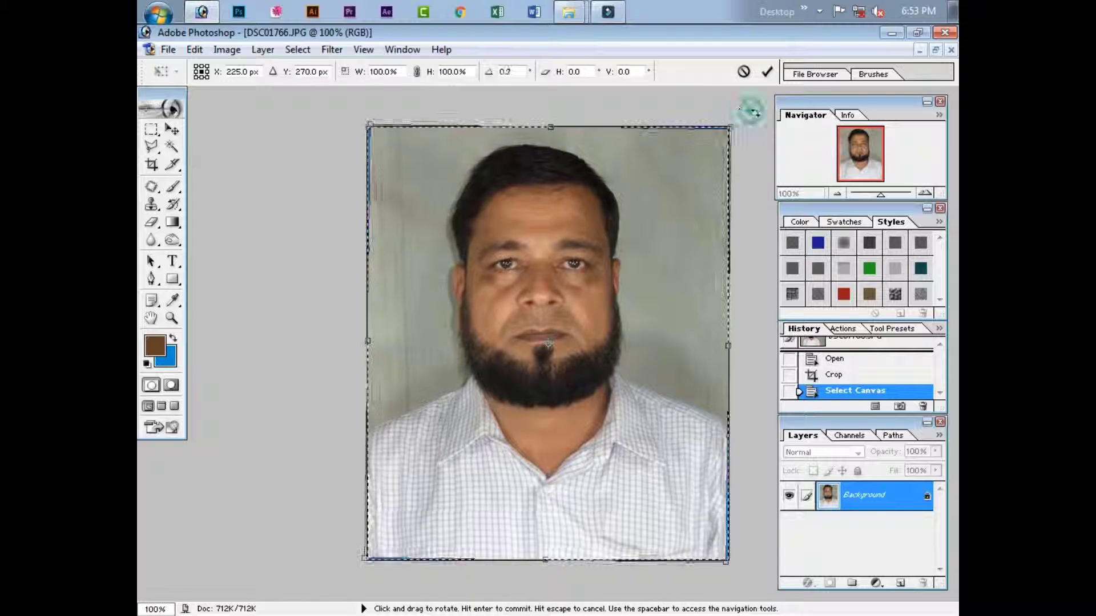
{"action": "mouse_move", "coordinate": [747, 111]}
{"action": "left_mouse_down"}
{"action": "mouse_move", "coordinate": [745, 134]}
{"action": "mouse_move", "coordinate": [736, 122]}
{"action": "left_mouse_up"}
{"action": "key", "text": "Return"}
{"action": "key", "text": "c"}
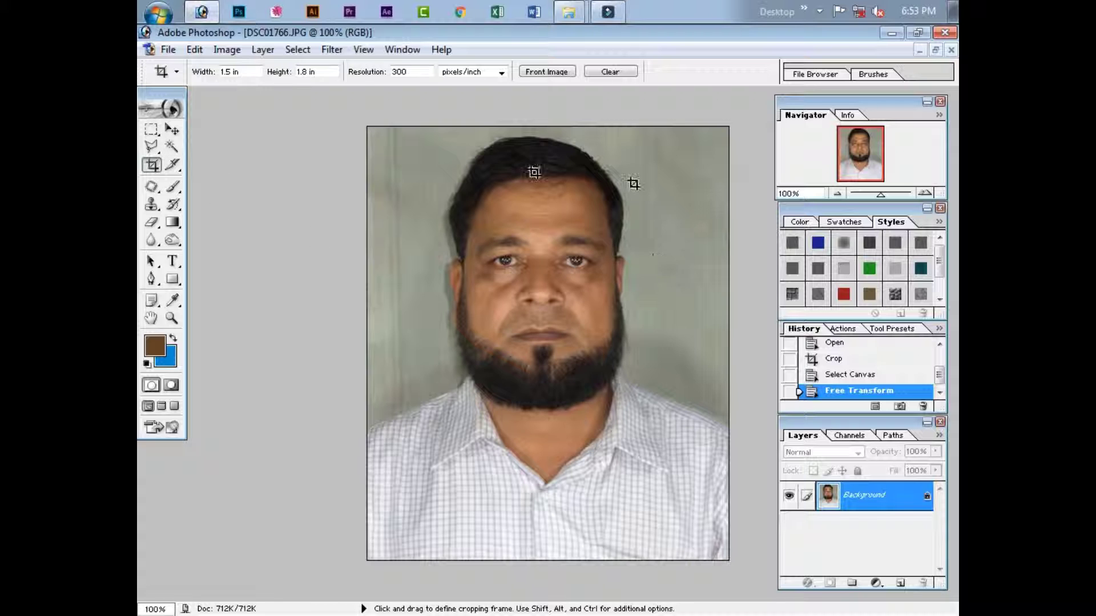
{"action": "left_click", "coordinate": [173, 131]}
{"action": "key", "text": "ctrl+t"}
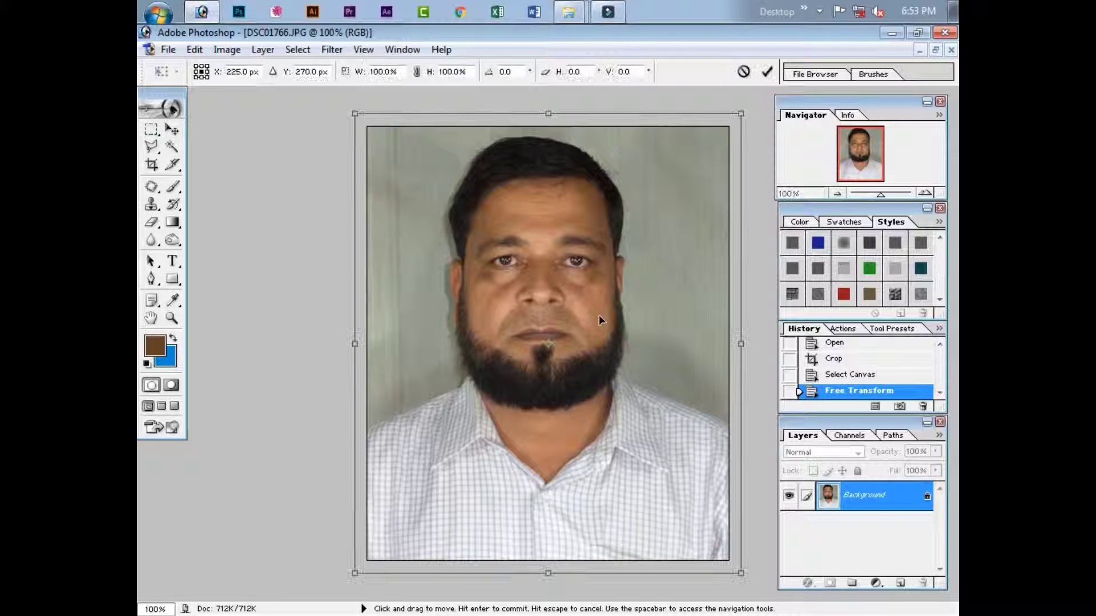
{"action": "left_click_drag", "start_coordinate": [750, 104], "coordinate": [760, 102]}
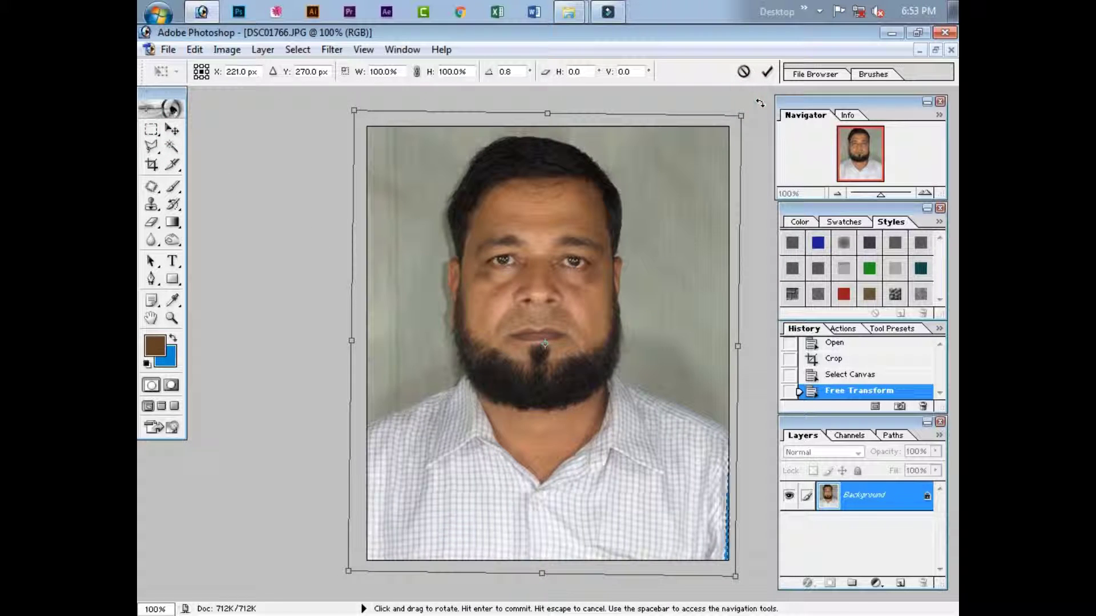
{"action": "key", "text": "Return"}
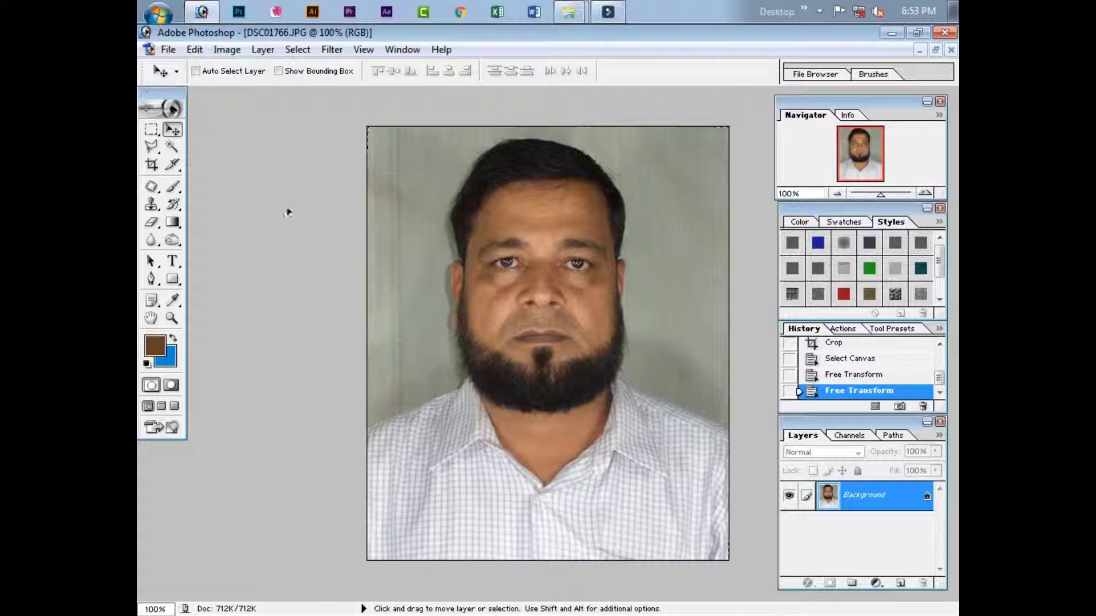
{"action": "key", "text": "ctrl+d"}
Step: Re-crop over the whole photo to trim the rotated edges
{"action": "left_click", "coordinate": [151, 164]}
{"action": "left_click_drag", "start_coordinate": [346, 127], "coordinate": [742, 579]}
{"action": "key", "text": "Return"}
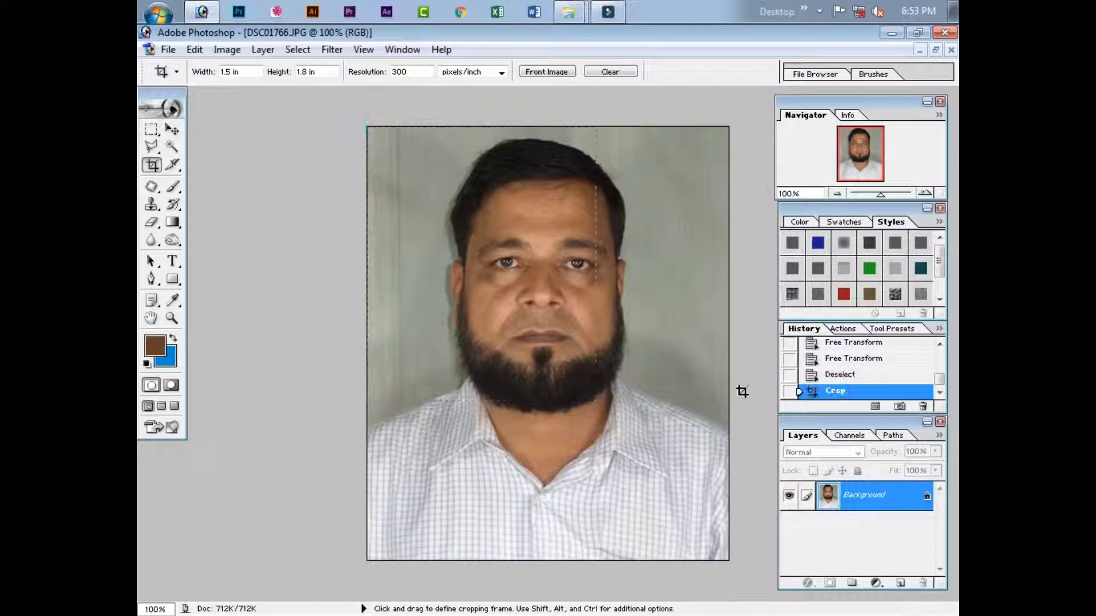
Step: Duplicate the Background layer as Background copy
{"action": "right_click", "coordinate": [870, 496]}
{"action": "left_click", "coordinate": [787, 340]}
{"action": "key", "text": "Return"}
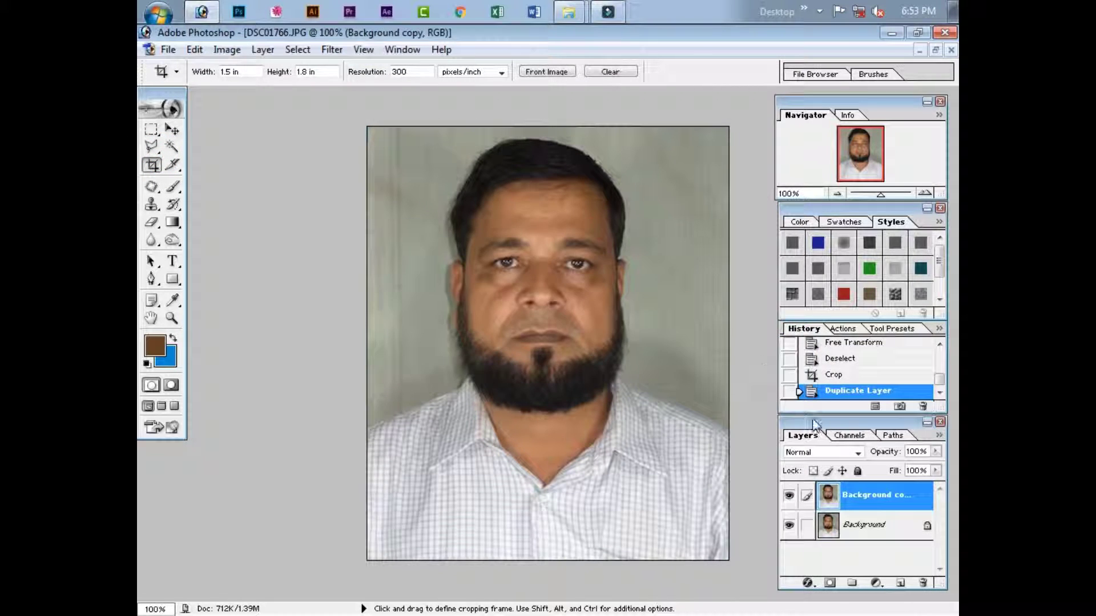
Step: Apply Auto Levels, then lighten the midtones to about 1.21 with Levels
{"action": "key", "text": "shift+ctrl+l"}
{"action": "key", "text": "ctrl+l"}
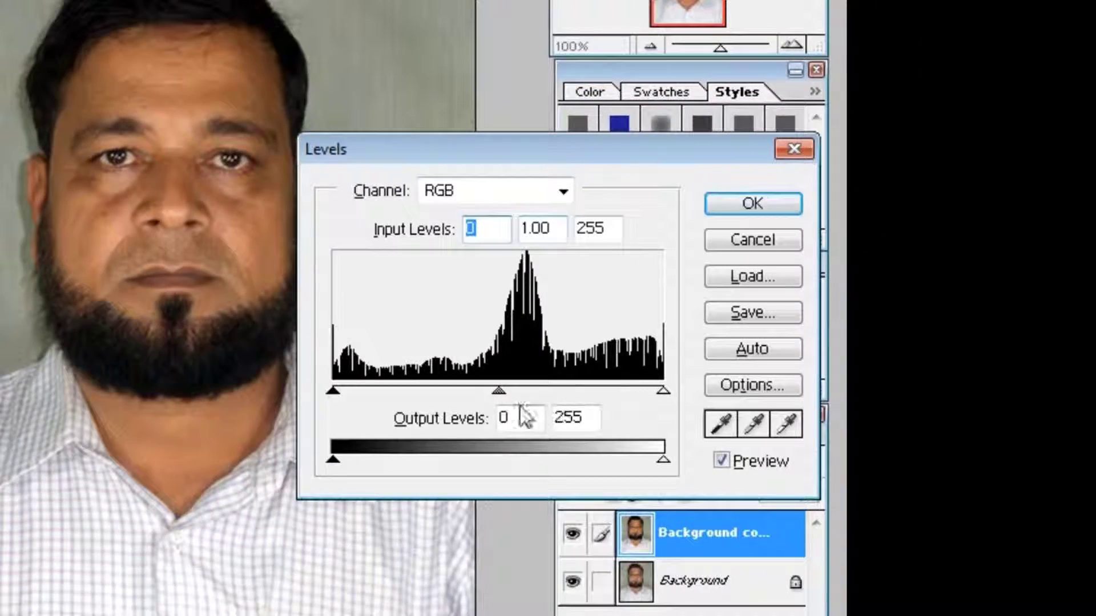
{"action": "left_click_drag", "start_coordinate": [497, 392], "coordinate": [485, 391]}
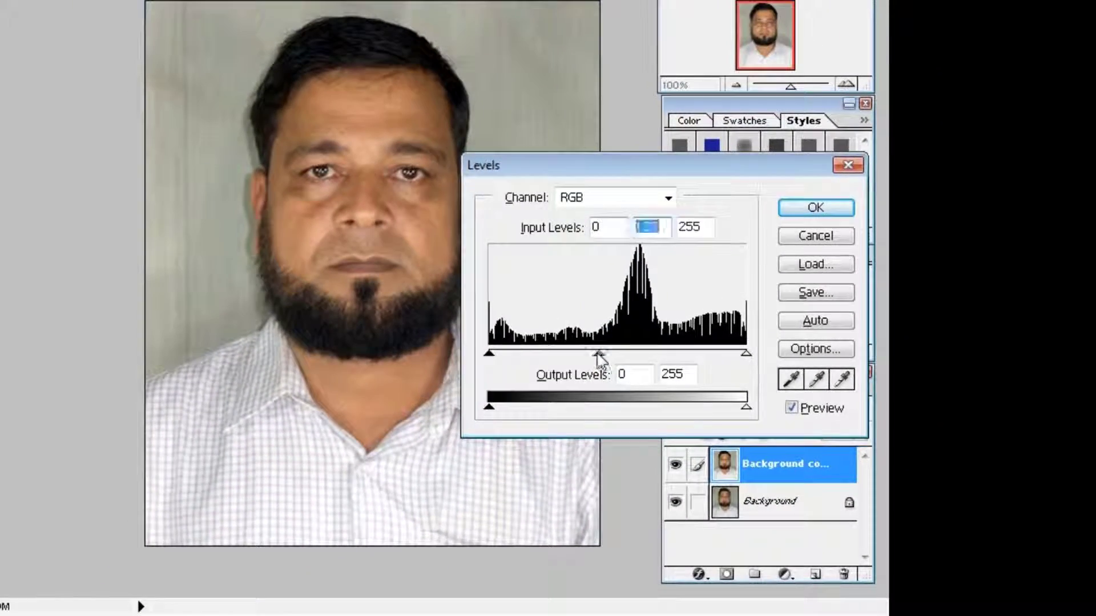
{"action": "key", "text": "Return"}
Step: Set up the Brush on a new layer with a skin tone sampled from the forehead
{"action": "key", "text": "b"}
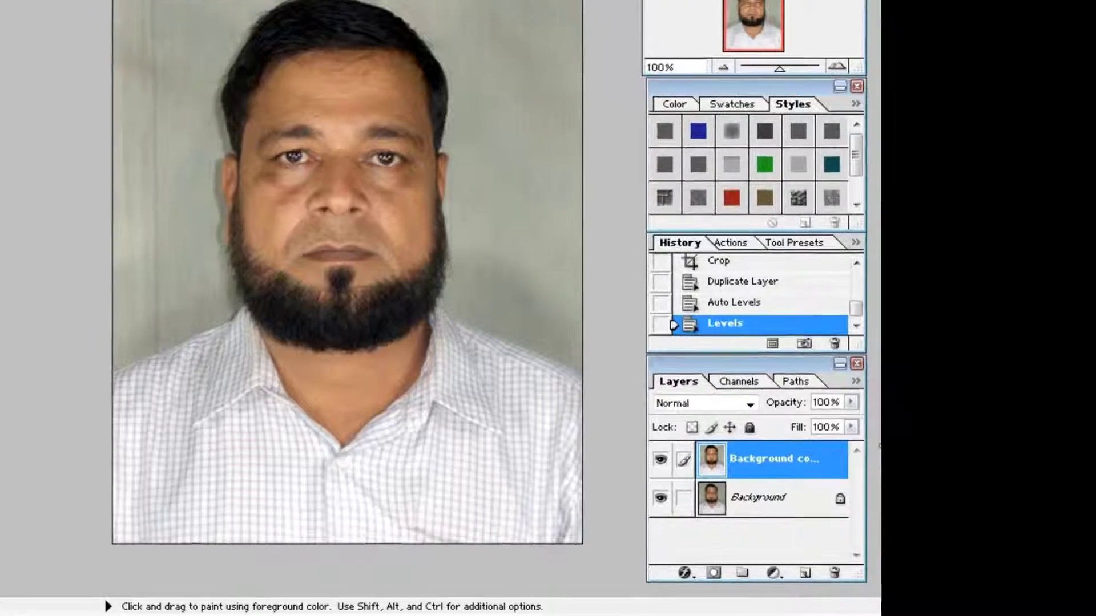
{"action": "left_click", "coordinate": [815, 575]}
{"action": "key", "text": "ctrl+plus"}
{"action": "key", "text": "ctrl+plus"}
{"action": "left_click_drag", "start_coordinate": [518, 313], "coordinate": [534, 462]}
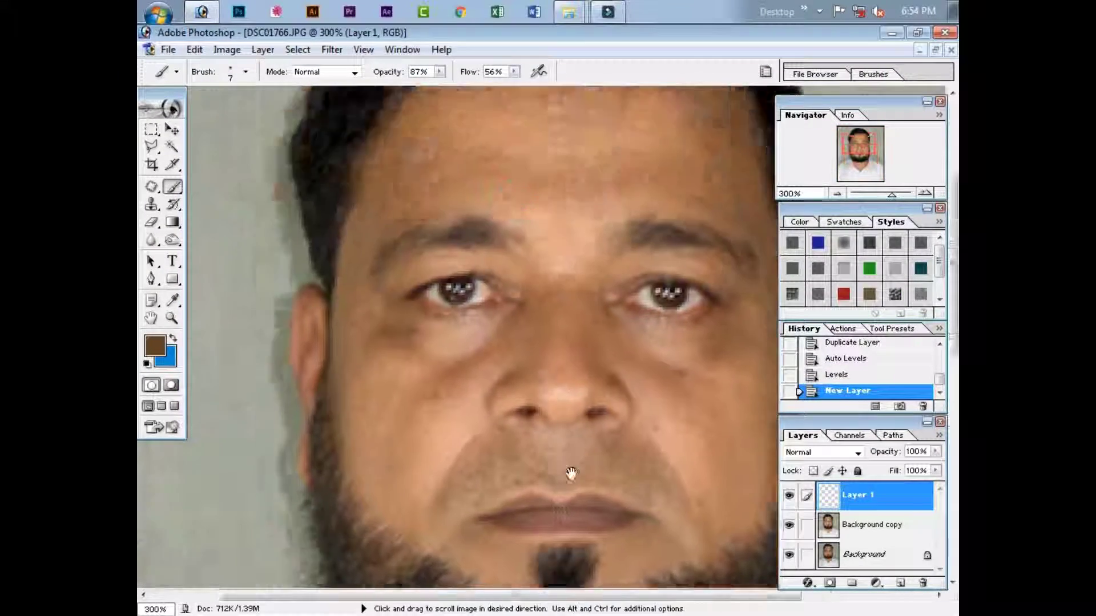
{"action": "key", "text": "alt"}
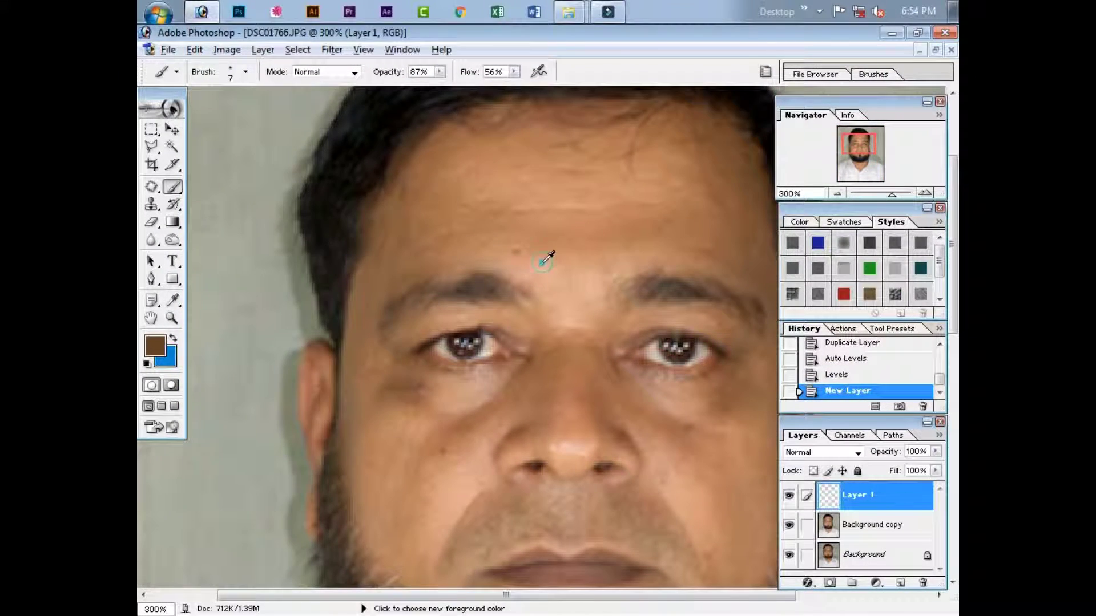
{"action": "left_click", "coordinate": [542, 262], "text": "alt"}
{"action": "left_click", "coordinate": [155, 345]}
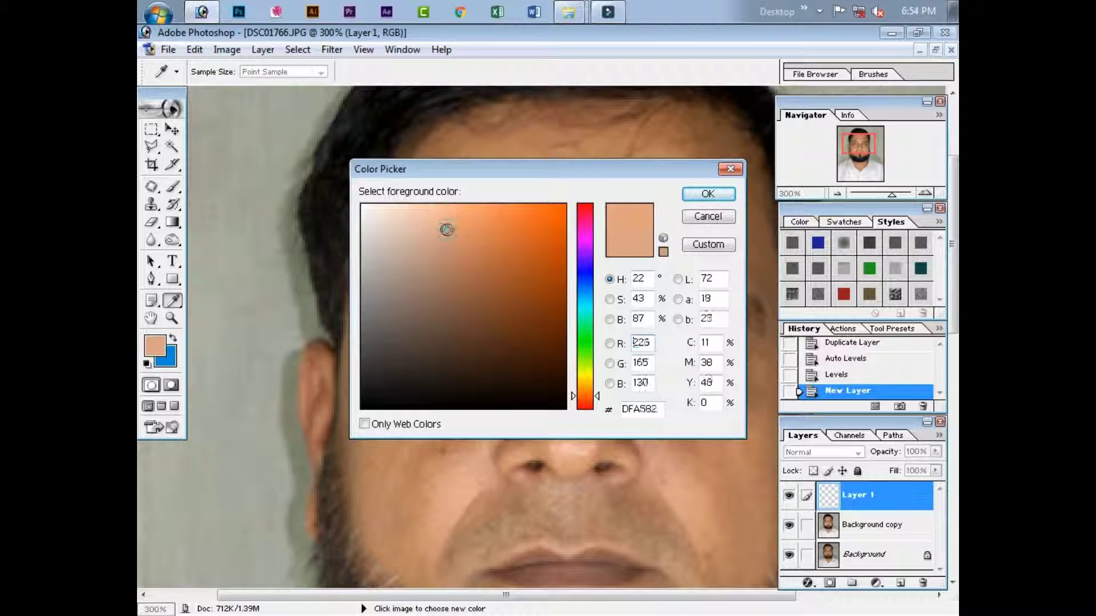
{"action": "left_click", "coordinate": [722, 197]}
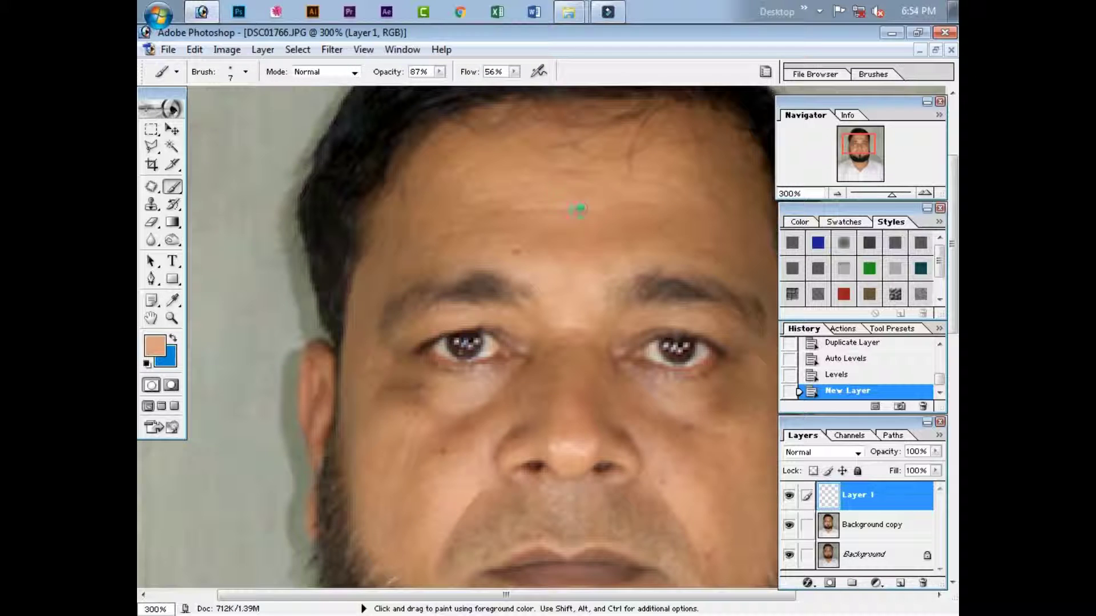
{"action": "left_click", "coordinate": [495, 72]}
{"action": "type", "text": "30"}
Step: Paint skin tone over the forehead blemishes to smooth the skin
{"action": "left_click", "coordinate": [599, 266]}
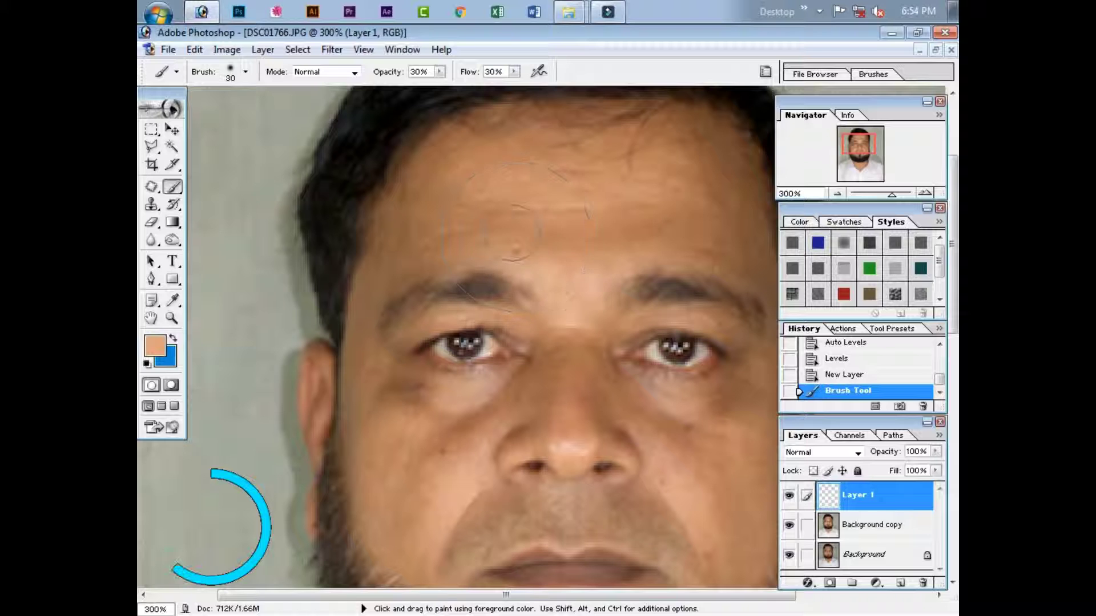
{"action": "left_click", "coordinate": [538, 166]}
{"action": "left_click", "coordinate": [682, 154]}
{"action": "left_click_drag", "start_coordinate": [713, 171], "coordinate": [582, 185]}
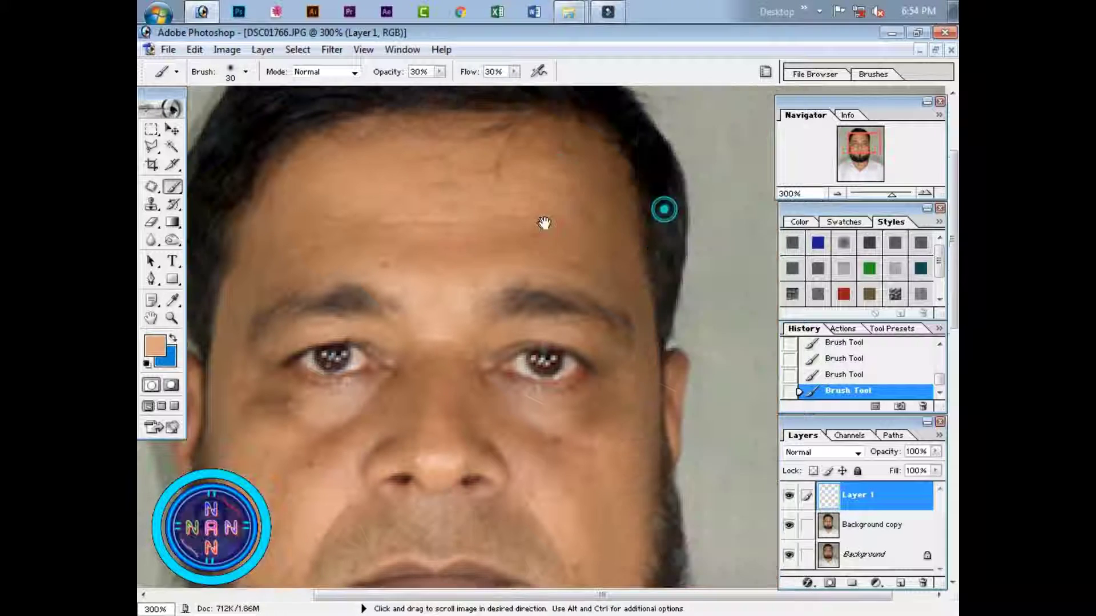
{"action": "left_click", "coordinate": [603, 213]}
Step: Paint skin tone over the neck, then zoom out to the whole photo
{"action": "scroll", "coordinate": [582, 251], "scroll_direction": "left", "scroll_amount": 2}
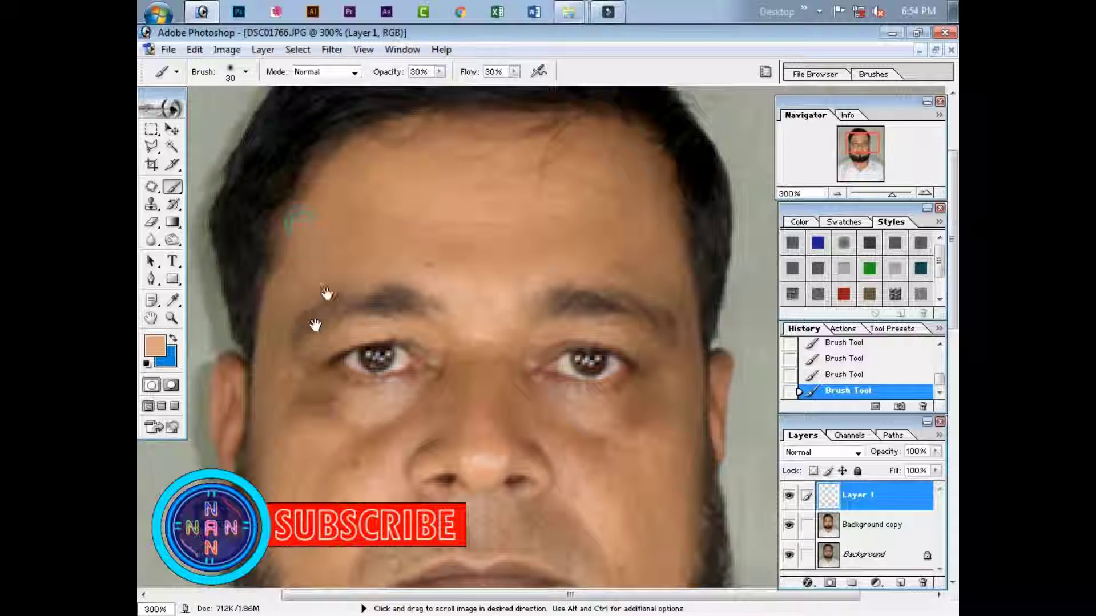
{"action": "scroll", "coordinate": [317, 268], "scroll_direction": "down", "scroll_amount": 3}
{"action": "scroll", "coordinate": [316, 268], "scroll_direction": "left", "scroll_amount": 1}
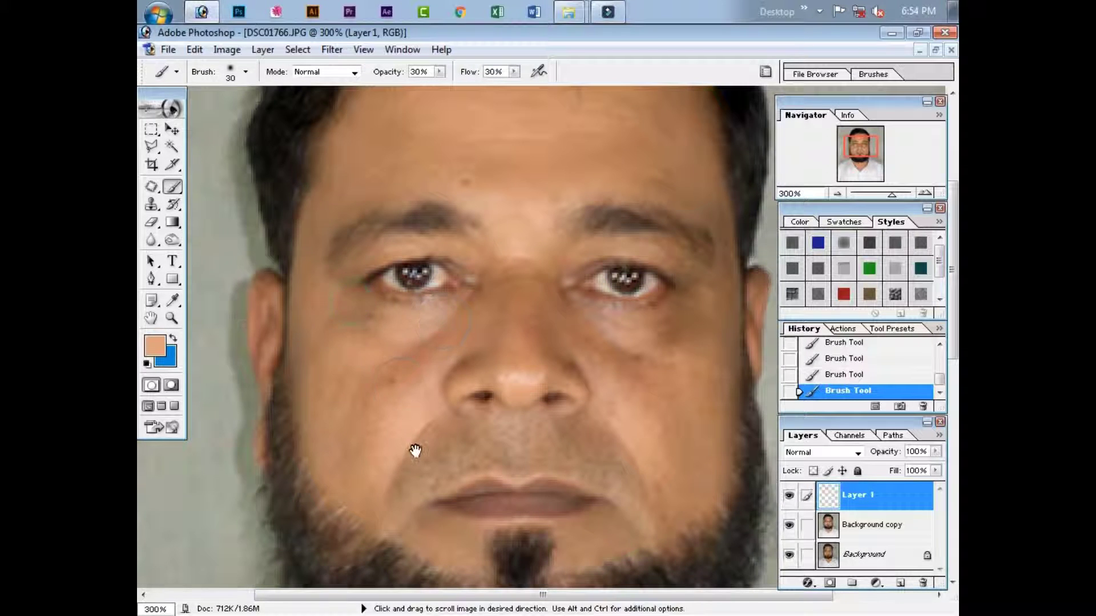
{"action": "scroll", "coordinate": [451, 343], "scroll_direction": "down", "scroll_amount": 2}
{"action": "scroll", "coordinate": [452, 343], "scroll_direction": "left", "scroll_amount": 1}
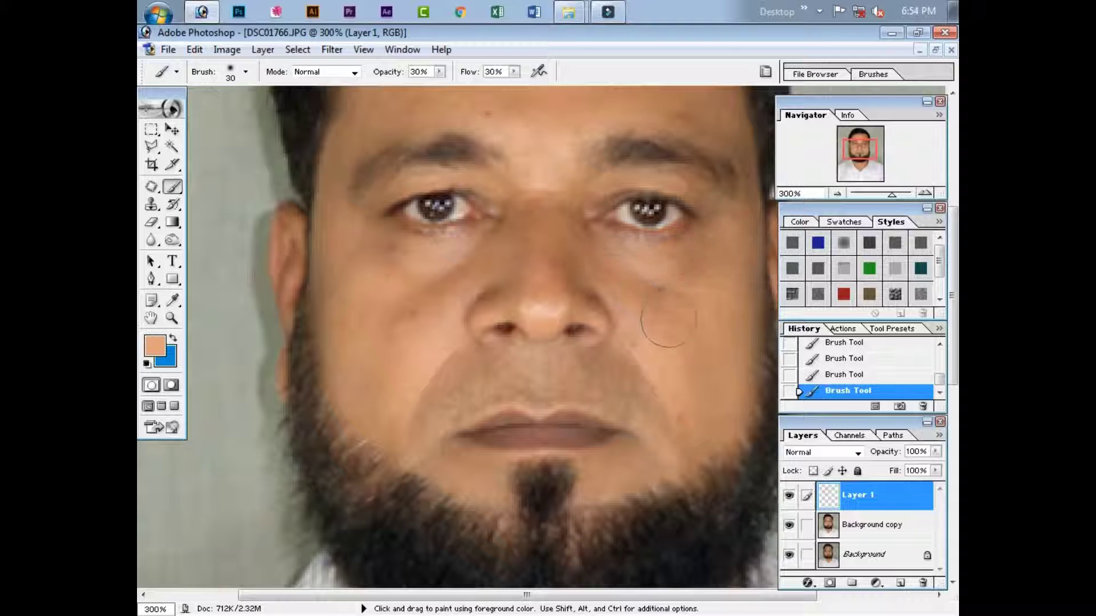
{"action": "scroll", "coordinate": [565, 315], "scroll_direction": "up", "scroll_amount": 3}
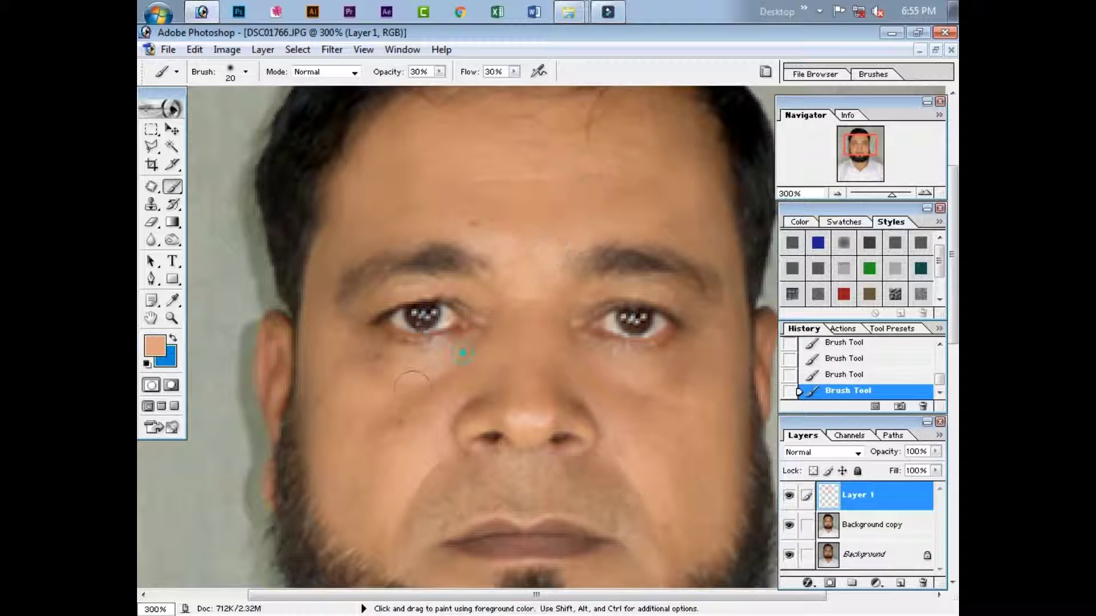
{"action": "scroll", "coordinate": [683, 485], "scroll_direction": "down", "scroll_amount": 3}
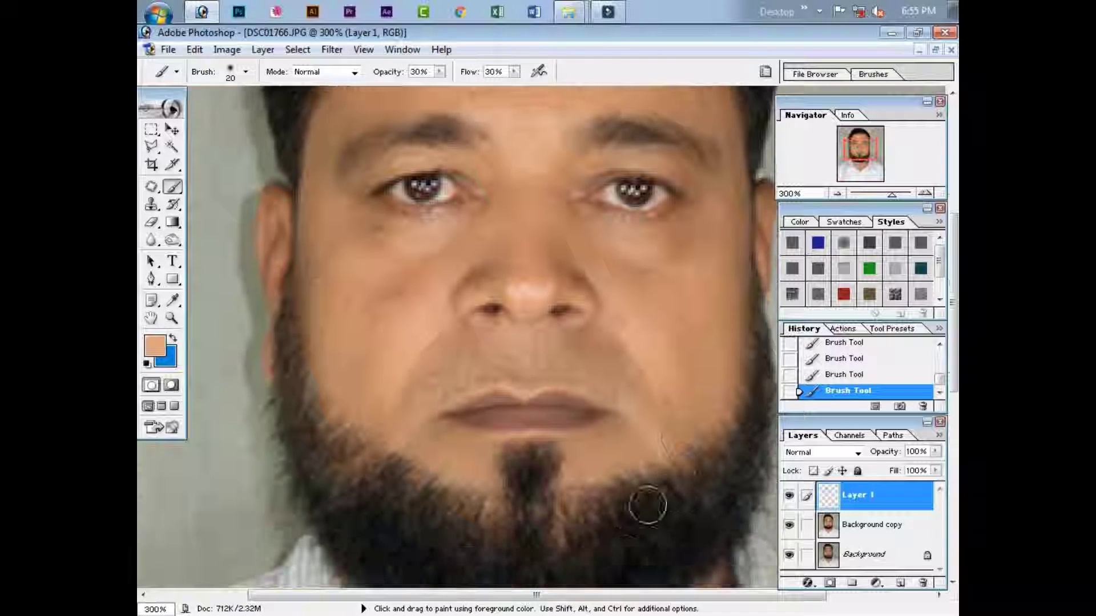
{"action": "scroll", "coordinate": [648, 502], "scroll_direction": "down", "scroll_amount": 3}
{"action": "scroll", "coordinate": [629, 509], "scroll_direction": "down", "scroll_amount": 3}
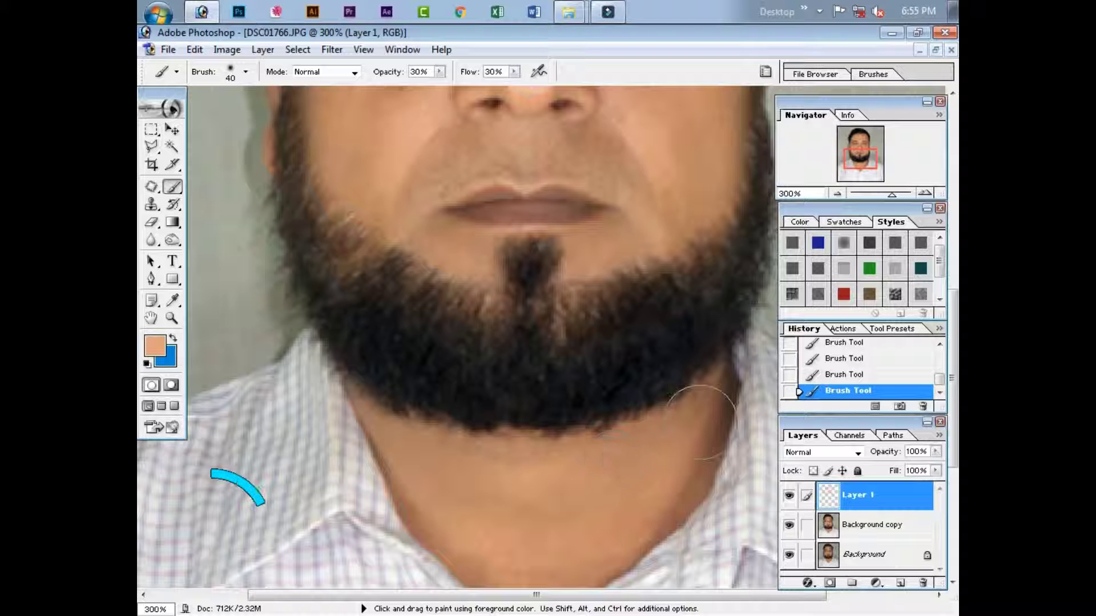
{"action": "left_click_drag", "start_coordinate": [672, 458], "coordinate": [565, 511]}
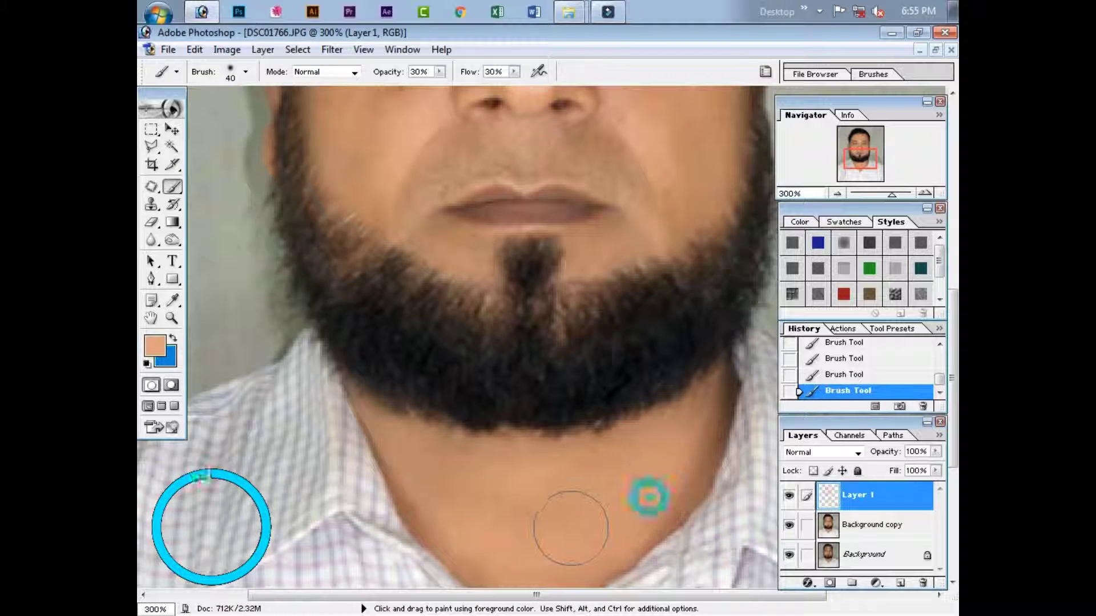
{"action": "key", "text": "ctrl+minus"}
{"action": "key", "text": "ctrl+minus"}
Step: Try Selective Color on the Blacks range, raising the Black amount
{"action": "left_click", "coordinate": [227, 49]}
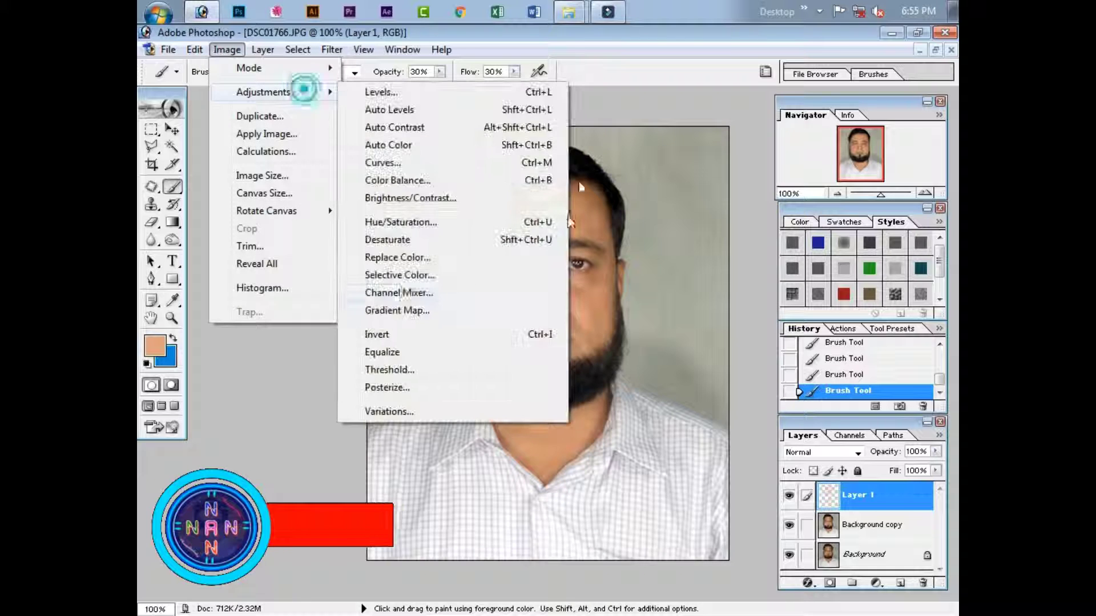
{"action": "left_click", "coordinate": [403, 272]}
{"action": "left_click", "coordinate": [615, 393]}
{"action": "left_click", "coordinate": [573, 512]}
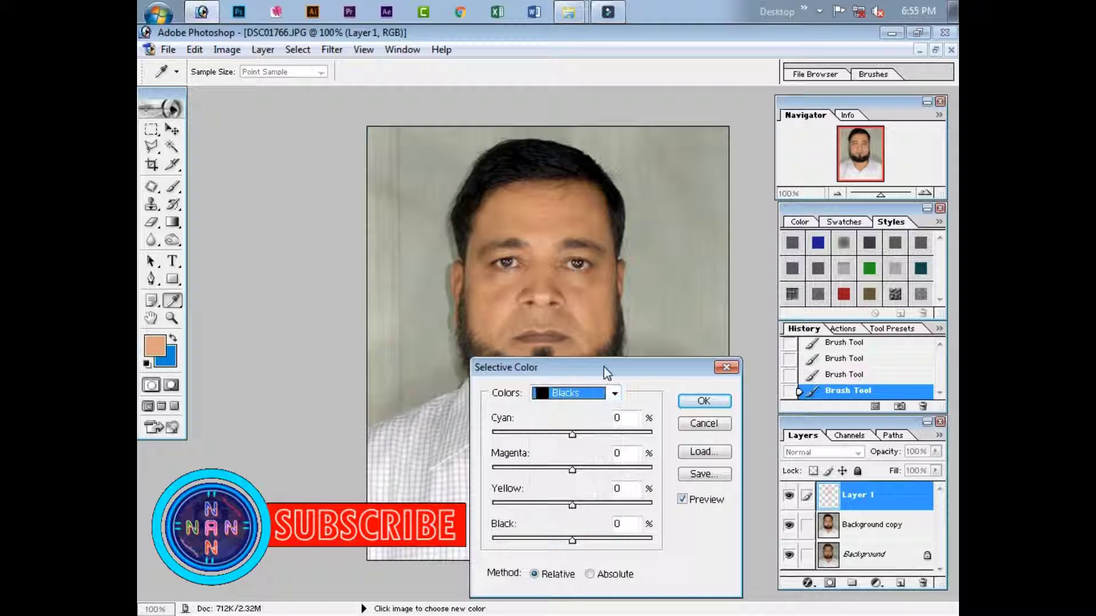
{"action": "left_click_drag", "start_coordinate": [570, 367], "coordinate": [680, 147]}
{"action": "left_click_drag", "start_coordinate": [681, 318], "coordinate": [693, 320]}
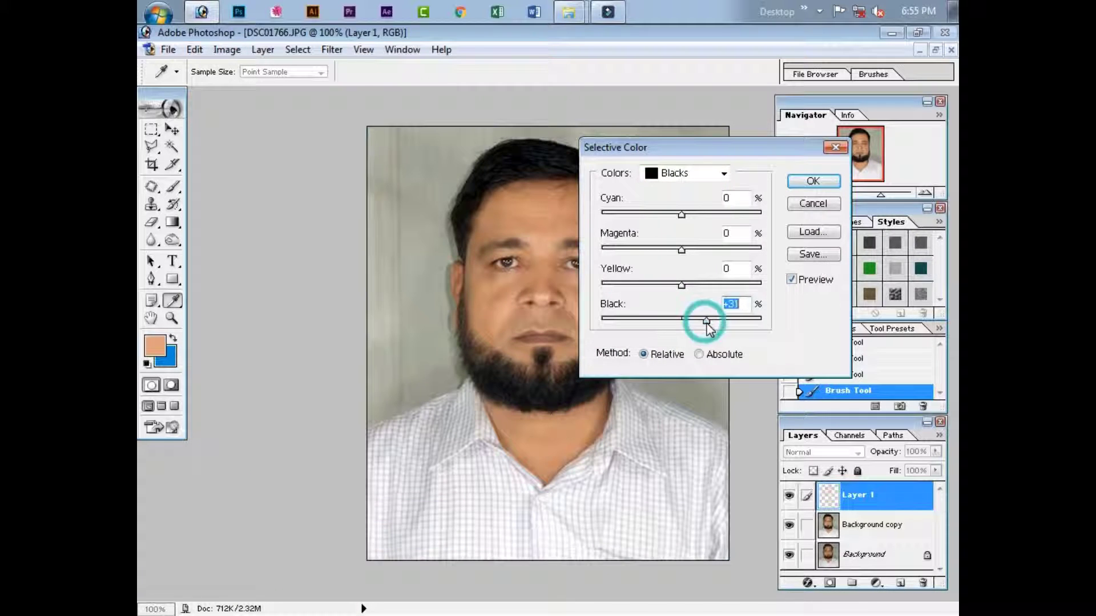
Step: On Background copy, add a little black to the Blacks range with Selective Color
{"action": "left_click", "coordinate": [867, 525]}
{"action": "left_click", "coordinate": [226, 50]}
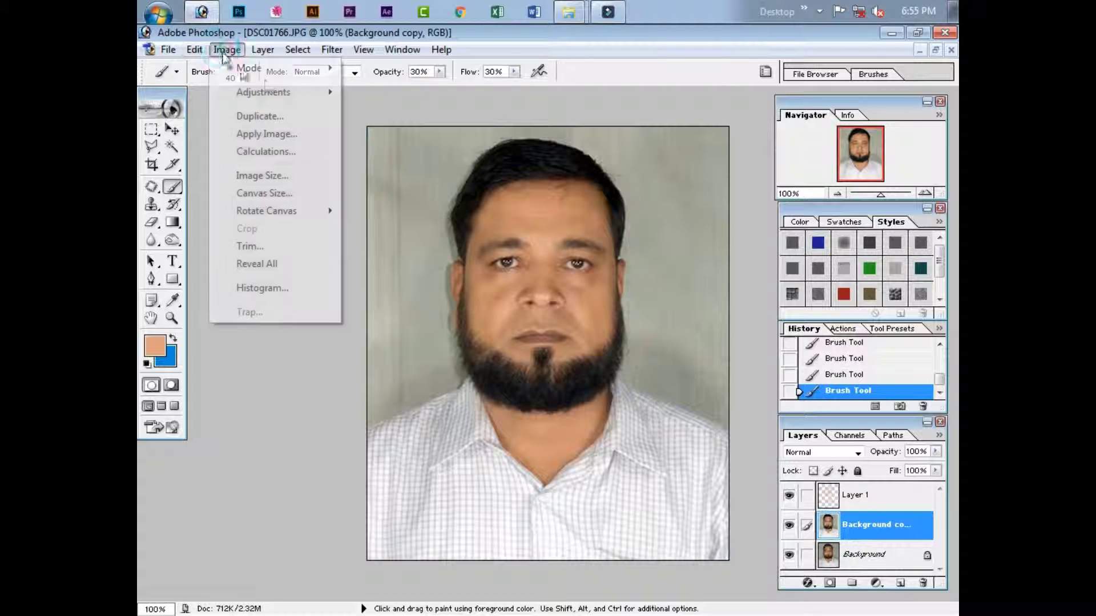
{"action": "left_click", "coordinate": [388, 273]}
{"action": "left_click", "coordinate": [722, 173]}
{"action": "left_click", "coordinate": [670, 291]}
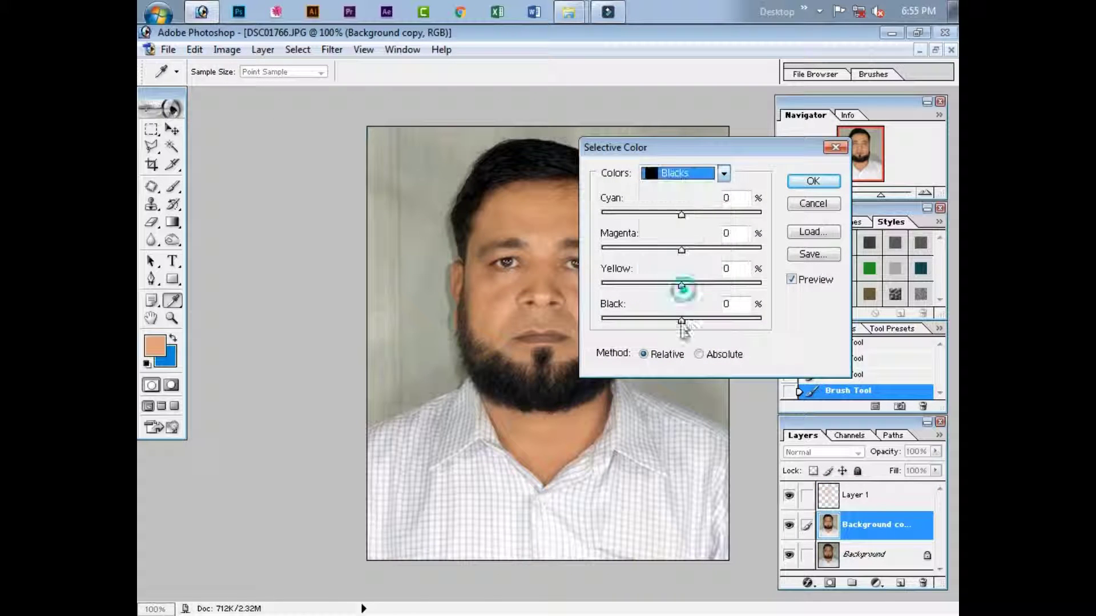
{"action": "left_click_drag", "start_coordinate": [681, 321], "coordinate": [693, 323]}
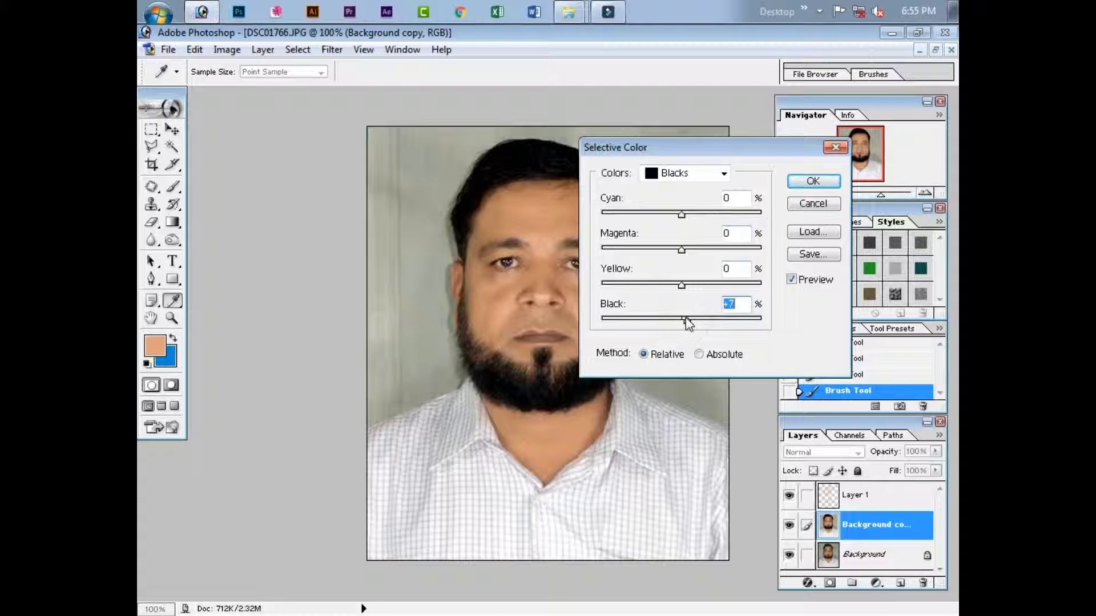
{"action": "left_click", "coordinate": [799, 181]}
{"action": "left_click", "coordinate": [856, 495]}
Step: Duplicate and hide Layer 1, then merge Layer 1 down into Background copy
{"action": "right_click", "coordinate": [855, 494]}
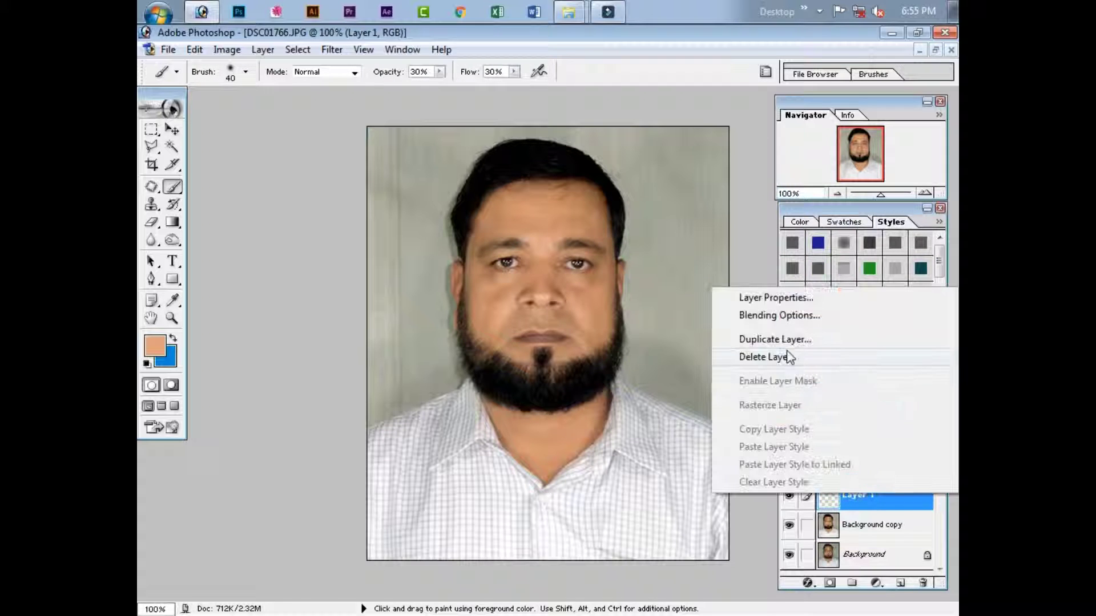
{"action": "left_click", "coordinate": [771, 338]}
{"action": "left_click", "coordinate": [680, 262]}
{"action": "left_click", "coordinate": [789, 495]}
{"action": "left_click", "coordinate": [852, 525]}
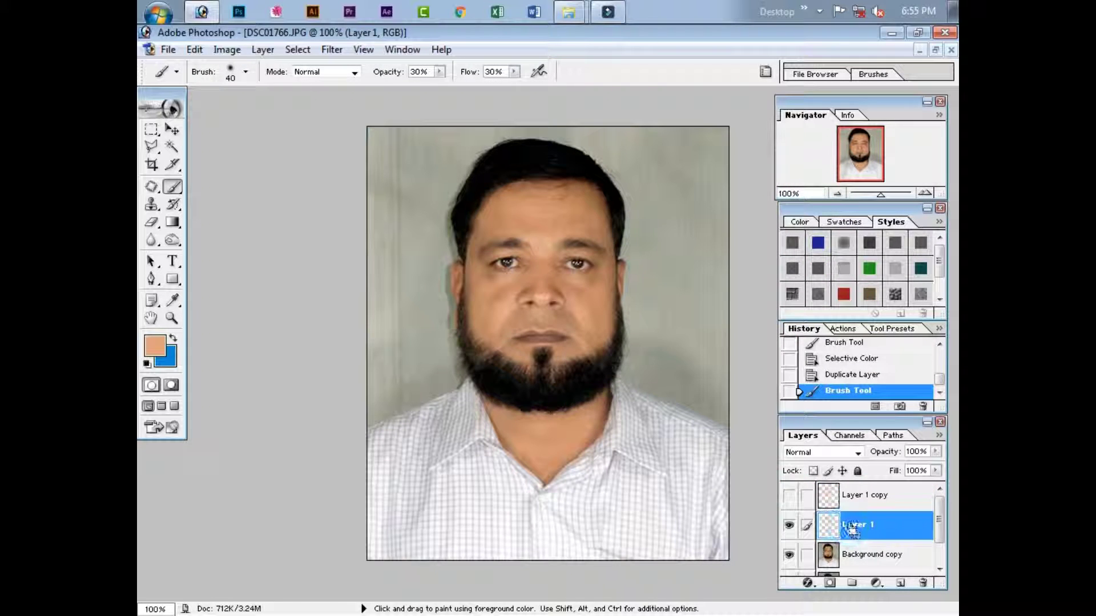
{"action": "left_click", "coordinate": [194, 50]}
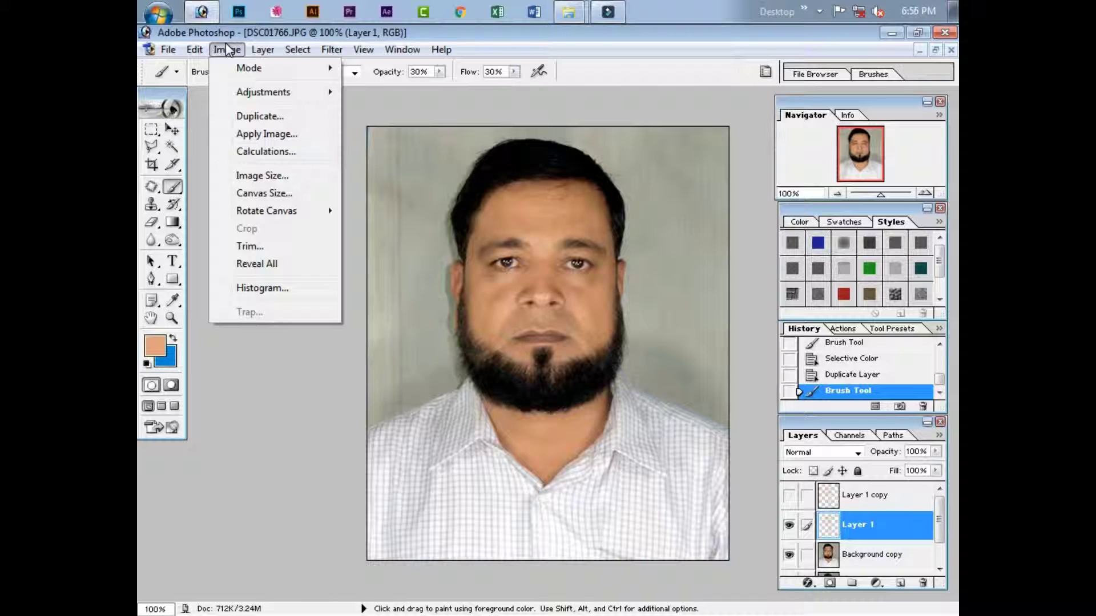
{"action": "key", "text": "Escape"}
{"action": "key", "text": "ctrl+e"}
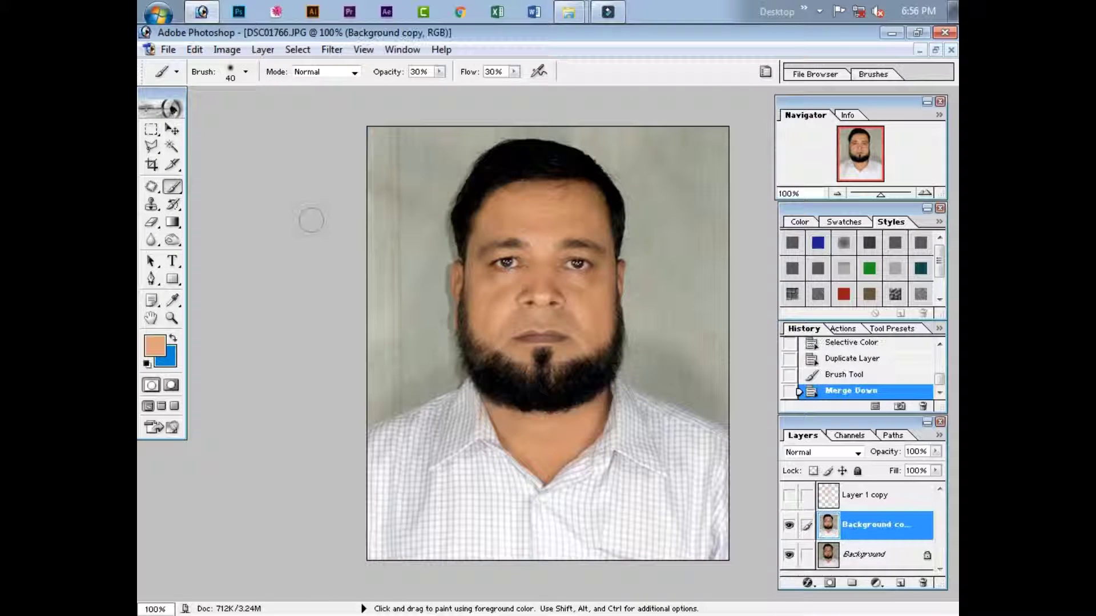
Step: Recrop at 1.5 × 1.8 in, 300 ppi, and apply DIGITAL GEM Airbrush at 80 blending
{"action": "key", "text": "c"}
{"action": "key", "text": "Return"}
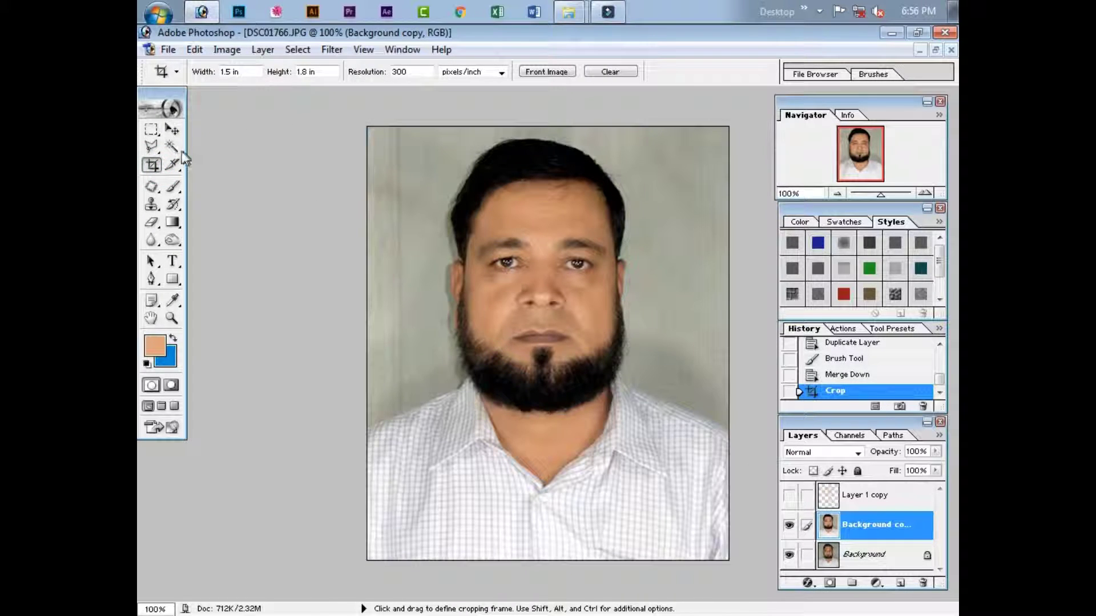
{"action": "left_click", "coordinate": [331, 50]}
{"action": "left_click", "coordinate": [679, 422]}
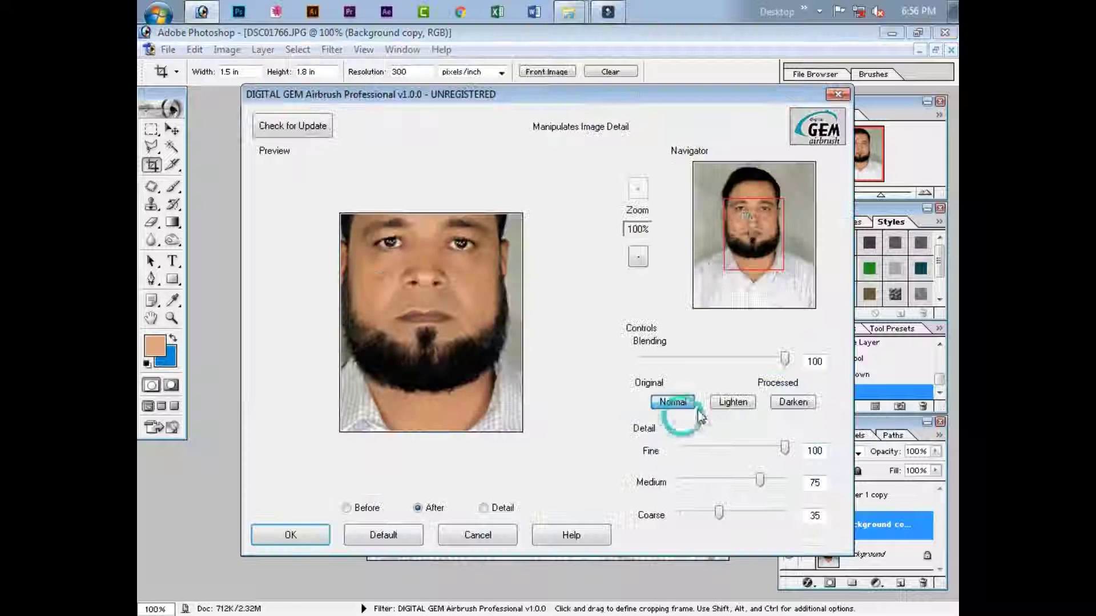
{"action": "left_click", "coordinate": [758, 359]}
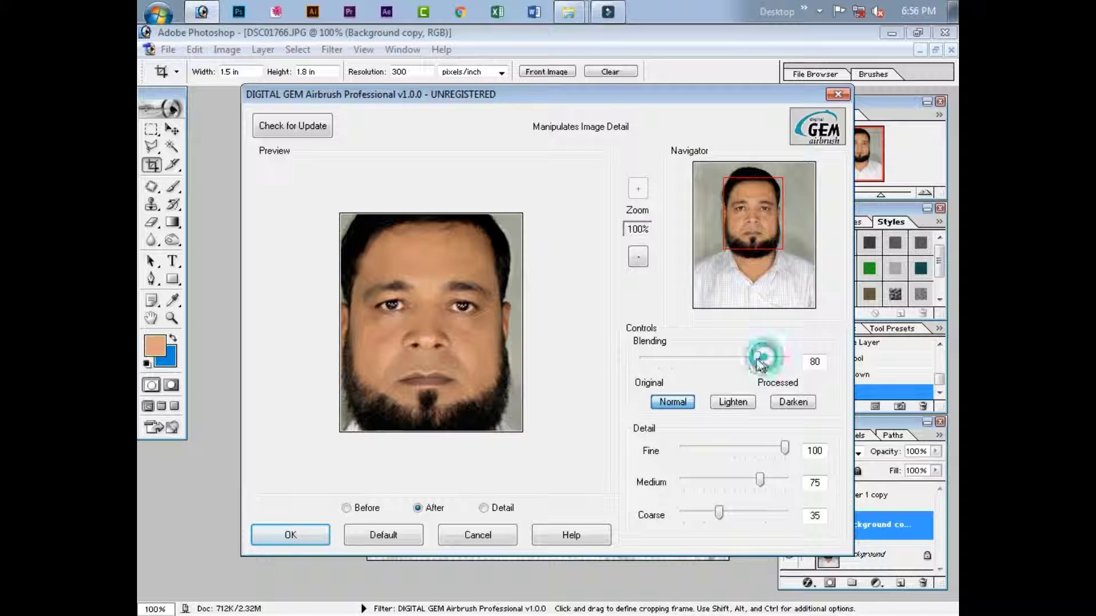
{"action": "key", "text": "Return"}
Step: Zoom to 200% and Magic Wand-select the cheek and forehead skin
{"action": "left_click", "coordinate": [331, 50]}
{"action": "mouse_move", "coordinate": [375, 405]}
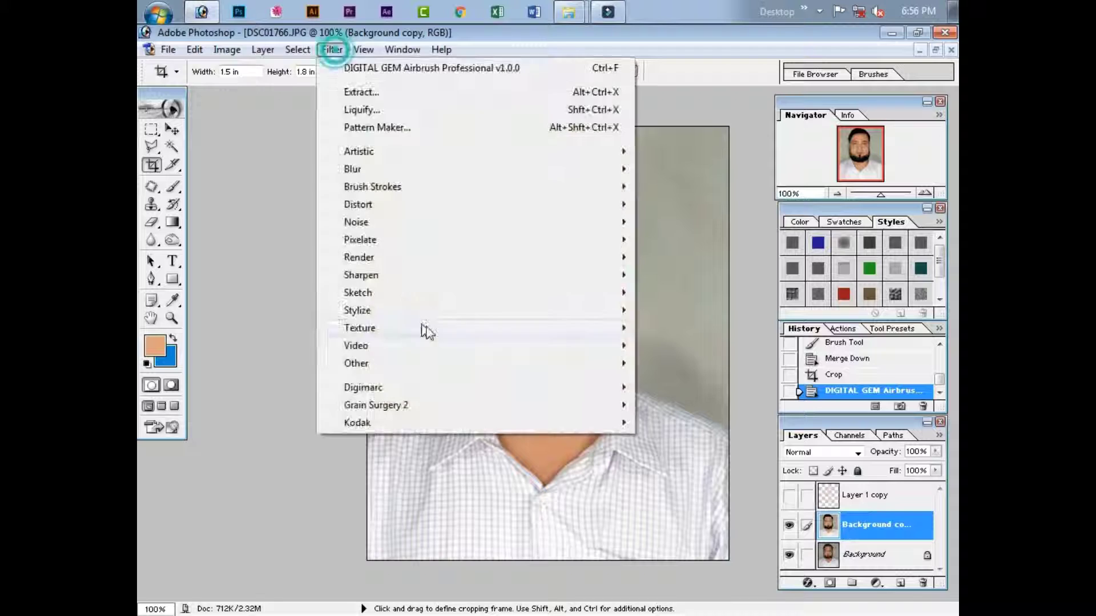
{"action": "key", "text": "Escape"}
{"action": "key", "text": "ctrl+plus"}
{"action": "key", "text": "w"}
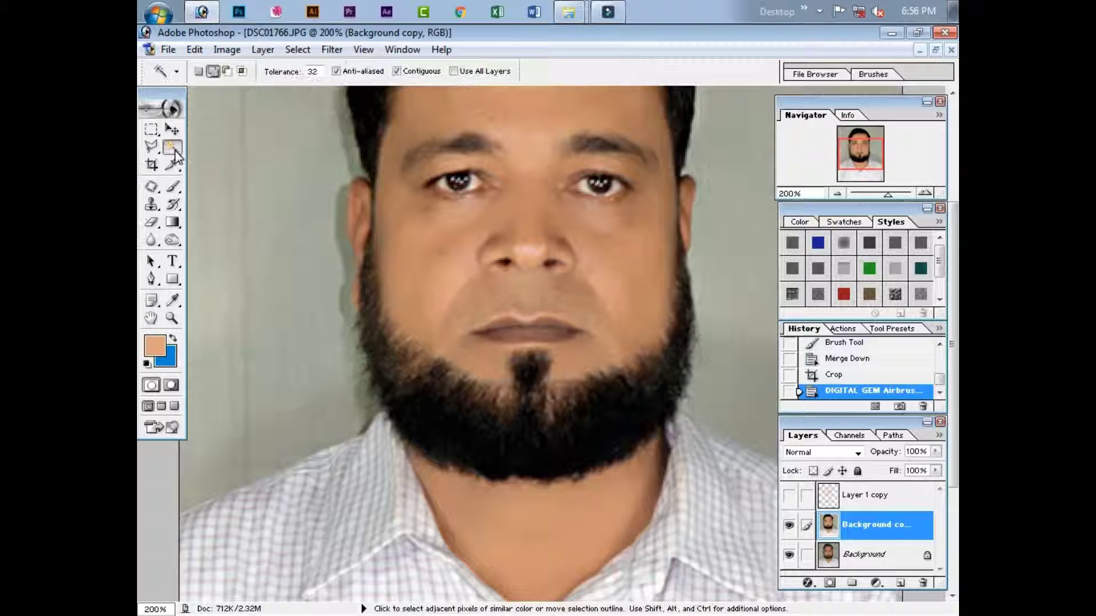
{"action": "left_click", "coordinate": [419, 252]}
{"action": "left_click", "coordinate": [391, 195]}
{"action": "left_click", "coordinate": [433, 313]}
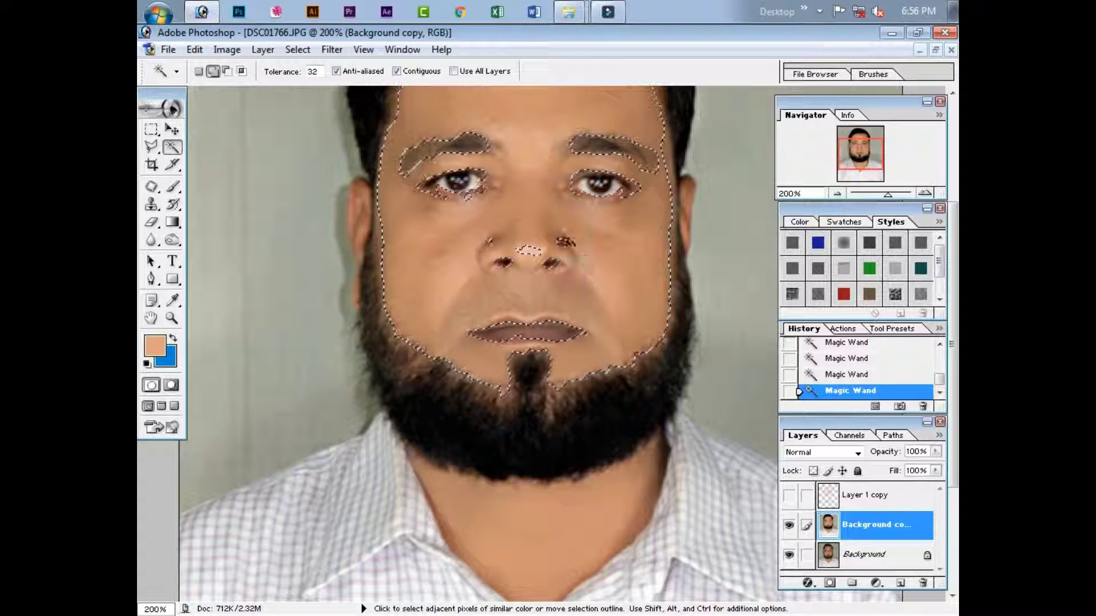
Step: Extend the skin selection, then begin a Polygonal Lasso addition at the left eyebrow
{"action": "scroll", "coordinate": [528, 198], "scroll_direction": "up", "scroll_amount": 3}
{"action": "left_click", "coordinate": [528, 198]}
{"action": "left_click", "coordinate": [631, 228]}
{"action": "left_click", "coordinate": [600, 245]}
{"action": "scroll", "coordinate": [600, 245], "scroll_direction": "down", "scroll_amount": 1}
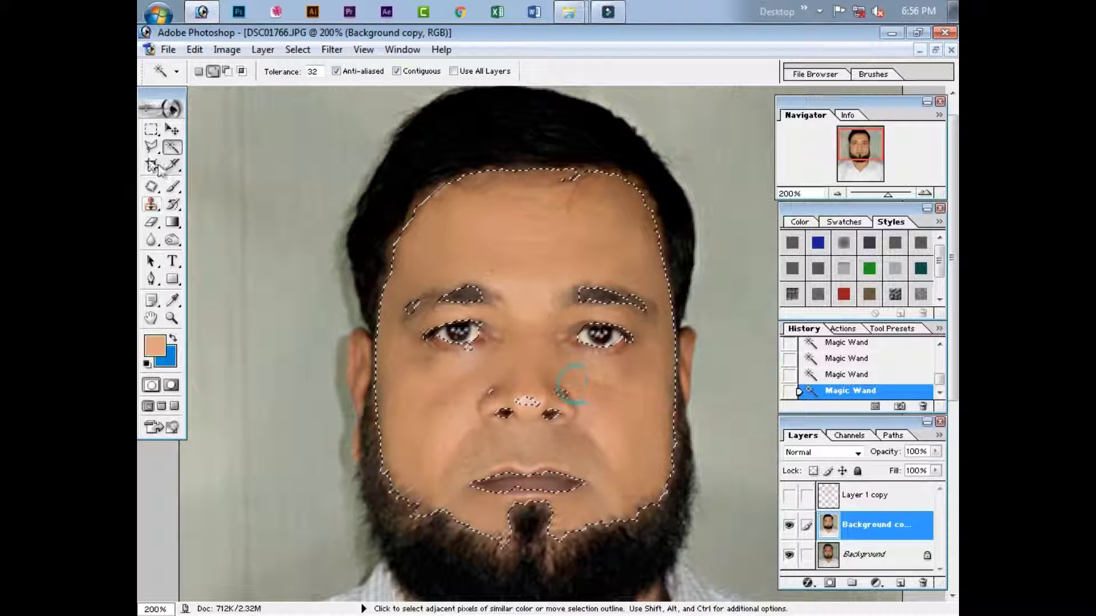
{"action": "key", "text": "l"}
{"action": "left_click", "coordinate": [213, 72]}
{"action": "left_click", "coordinate": [408, 311]}
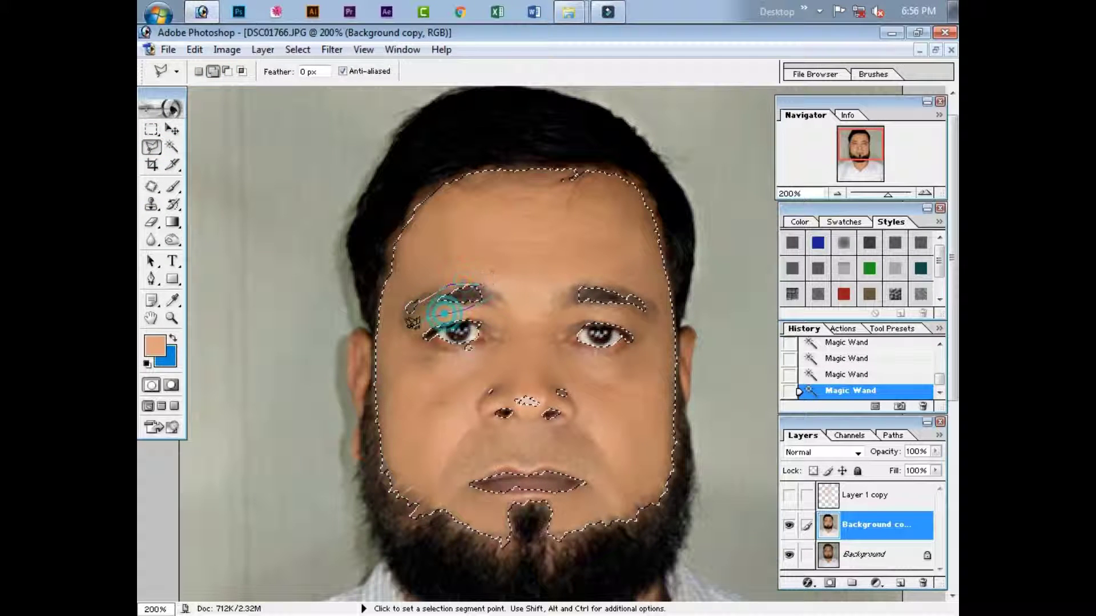
Step: Add the left eyebrow area and the full face outline to the selection
{"action": "left_click", "coordinate": [407, 309]}
{"action": "double_click", "coordinate": [400, 316]}
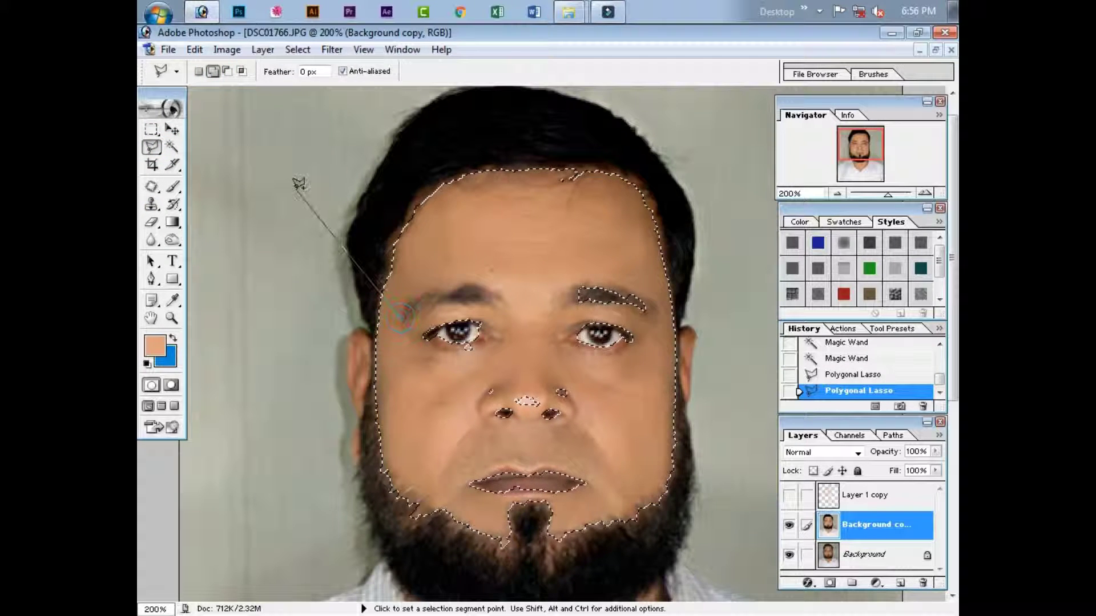
{"action": "left_click", "coordinate": [418, 286]}
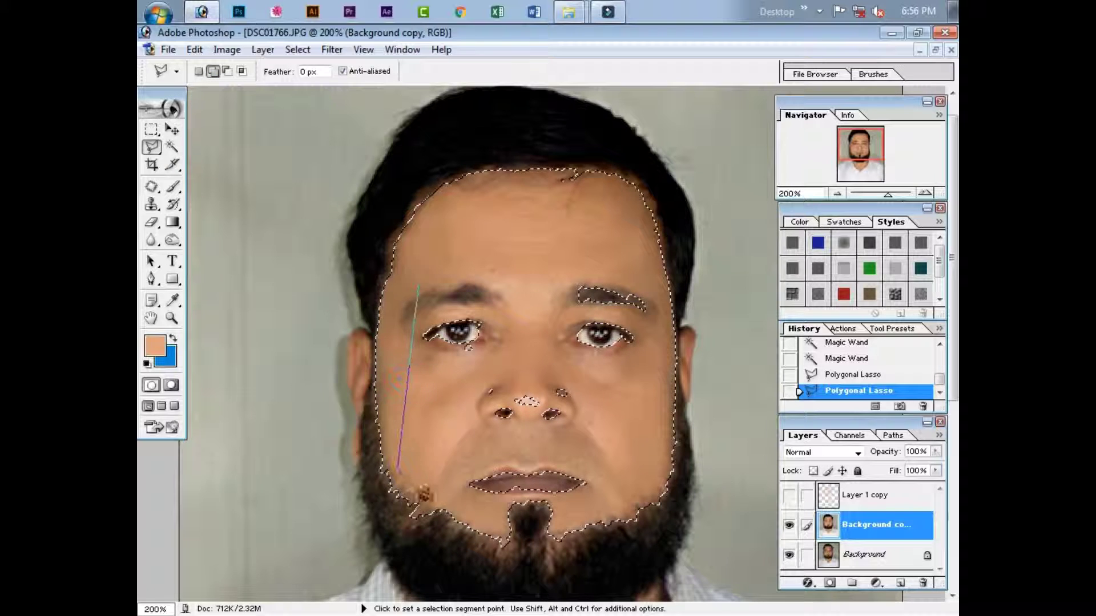
{"action": "left_click", "coordinate": [509, 505]}
{"action": "left_click", "coordinate": [602, 500]}
{"action": "left_click", "coordinate": [650, 394]}
{"action": "left_click", "coordinate": [660, 313]}
{"action": "left_click", "coordinate": [642, 264]}
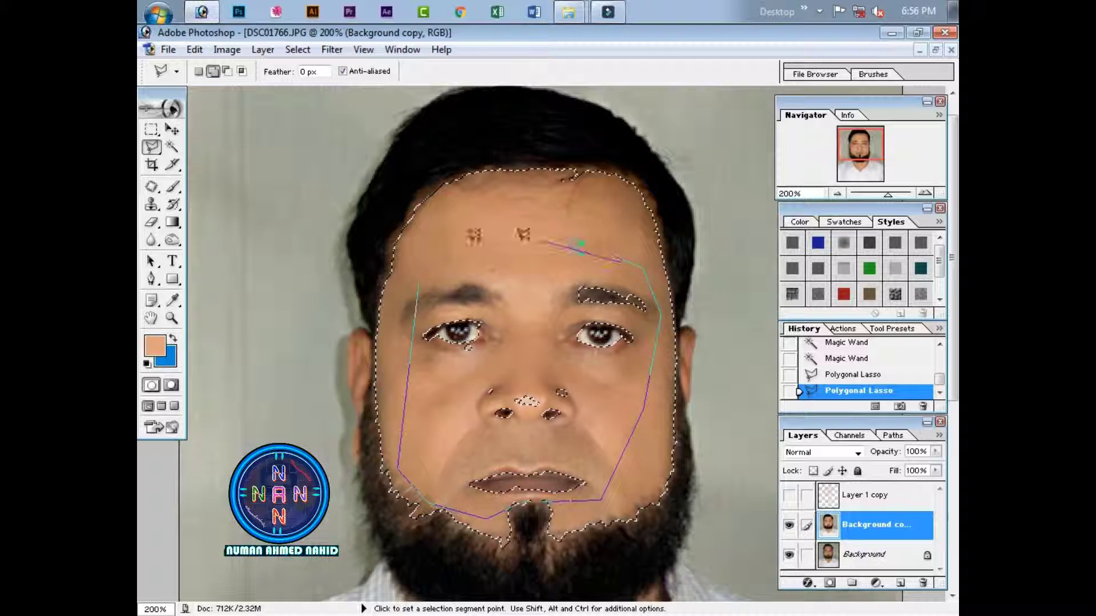
{"action": "double_click", "coordinate": [426, 246]}
Step: Subtract the eyebrows, both eyes and the lips from the selection
{"action": "left_click", "coordinate": [227, 70]}
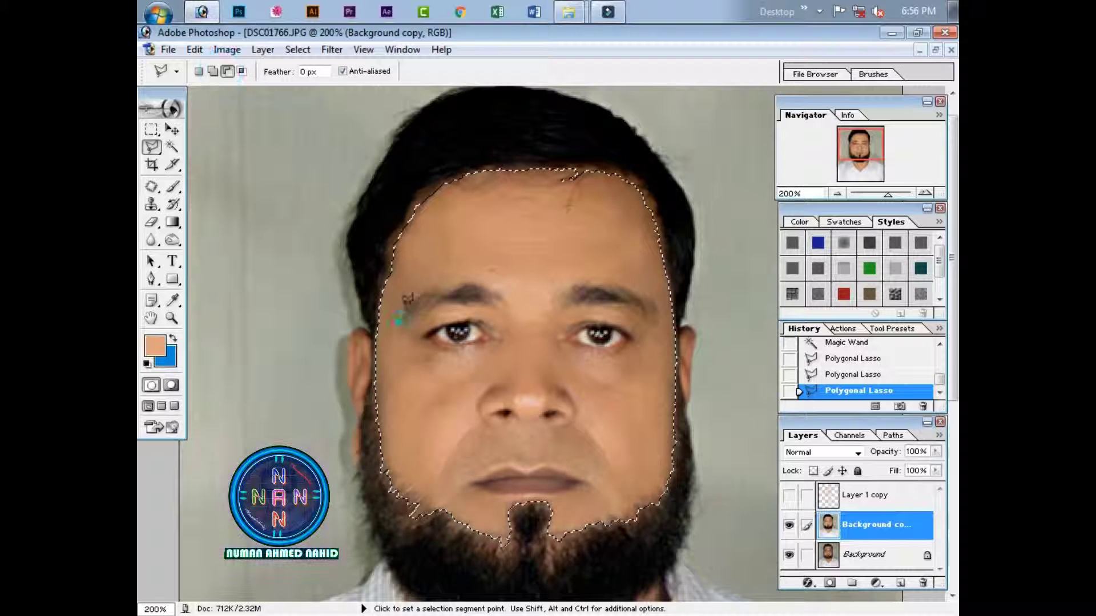
{"action": "left_click", "coordinate": [396, 330]}
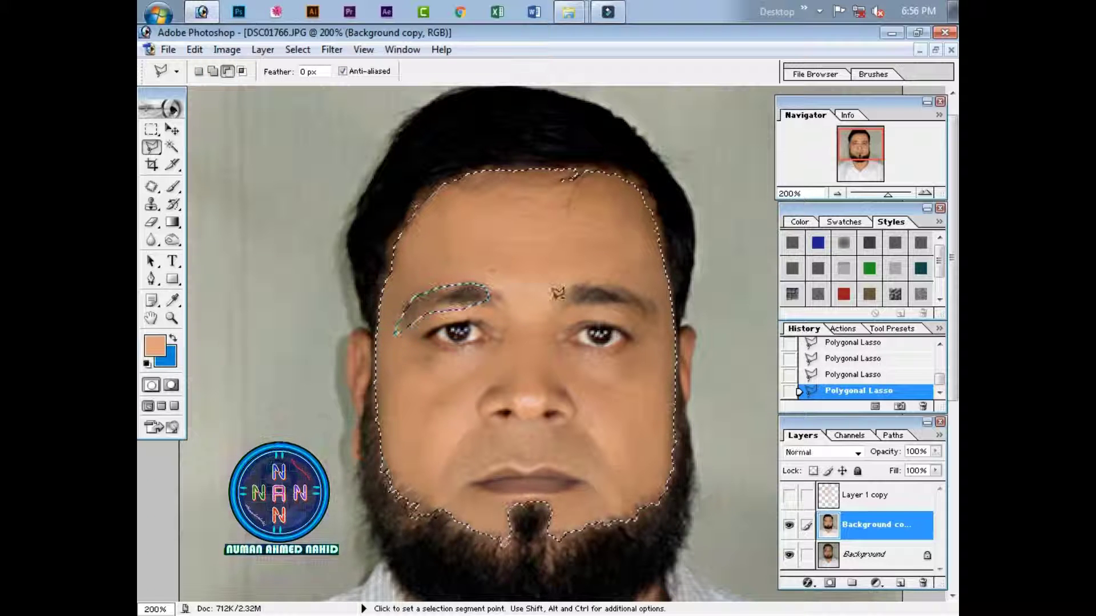
{"action": "left_click", "coordinate": [554, 298]}
{"action": "left_click", "coordinate": [595, 285]}
{"action": "left_click", "coordinate": [643, 311]}
{"action": "left_click", "coordinate": [557, 299]}
{"action": "scroll", "coordinate": [562, 308], "scroll_direction": "down", "scroll_amount": 3}
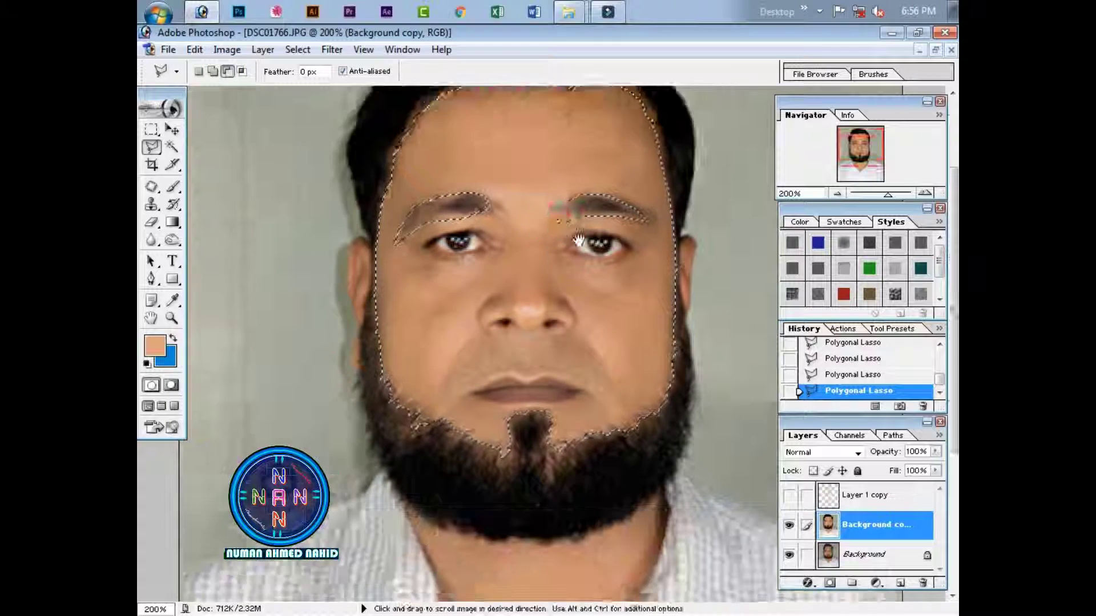
{"action": "left_click", "coordinate": [568, 224]}
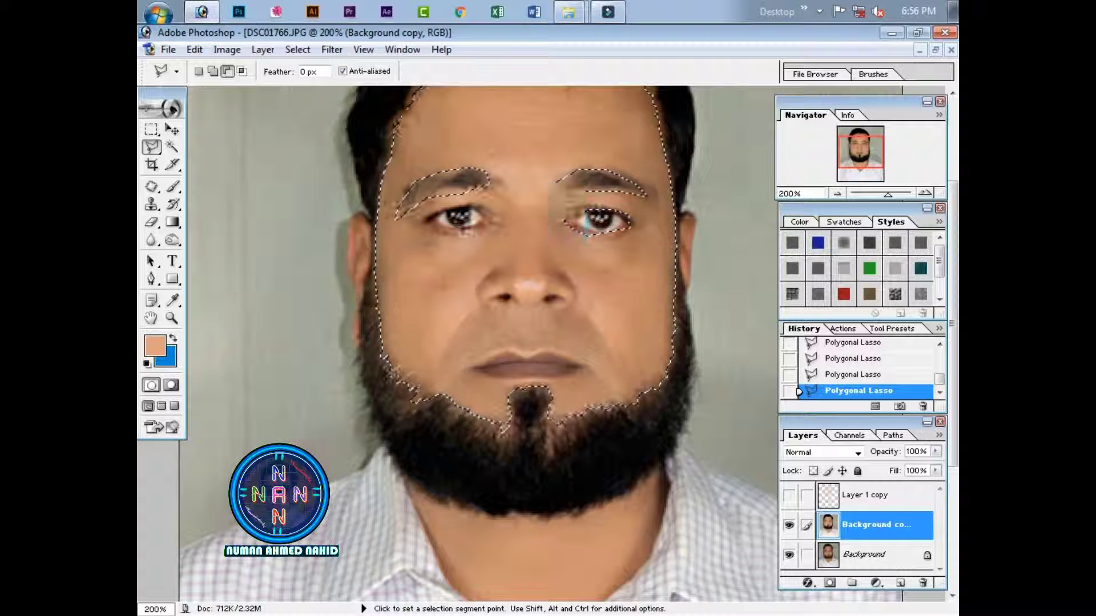
{"action": "left_click", "coordinate": [441, 230]}
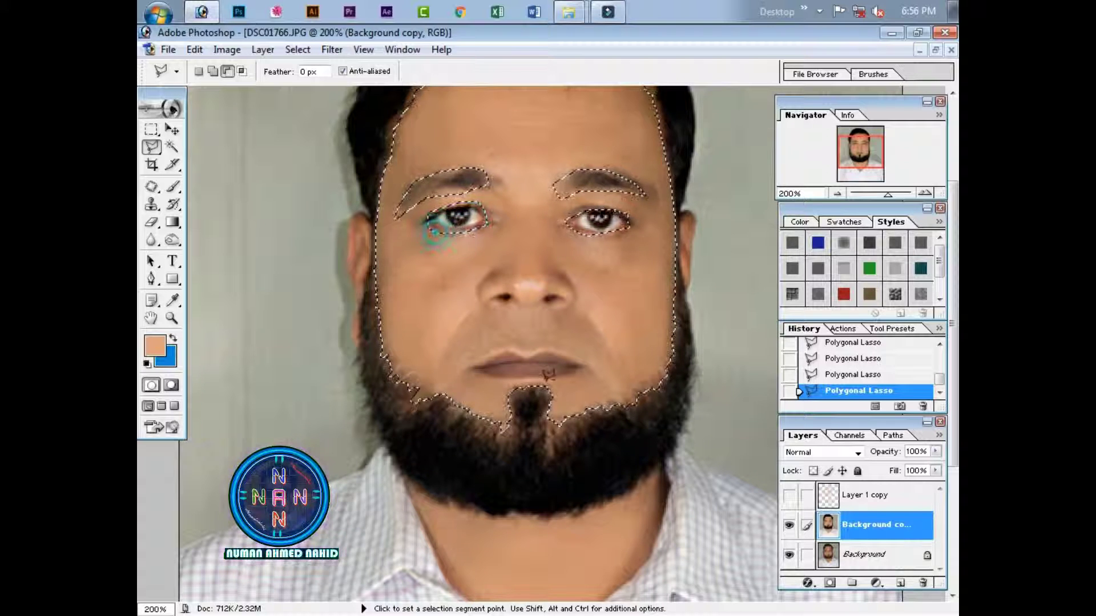
{"action": "left_click", "coordinate": [482, 356]}
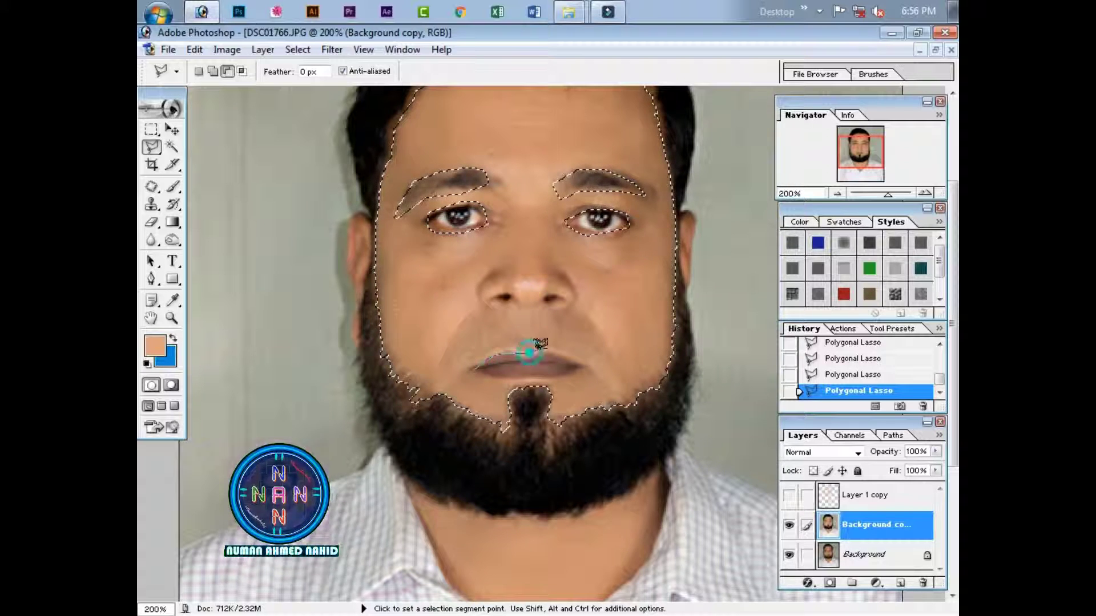
{"action": "left_click", "coordinate": [482, 359]}
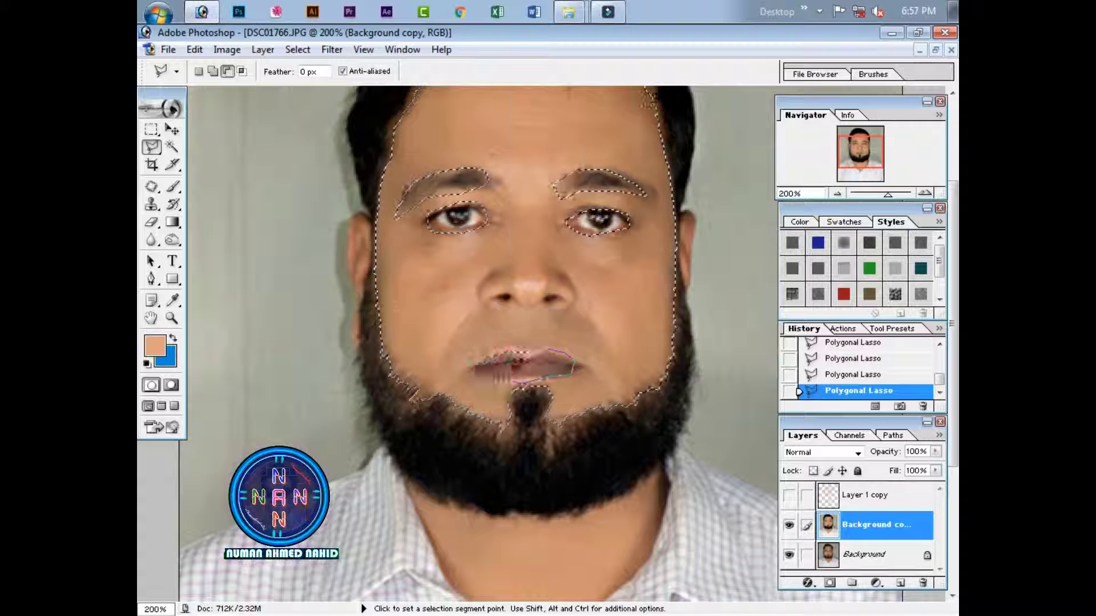
Step: Feather the face selection by 2 pixels
{"action": "right_click", "coordinate": [533, 365]}
{"action": "left_click", "coordinate": [617, 136]}
{"action": "left_click", "coordinate": [620, 293]}
{"action": "key", "text": "ctrl+z"}
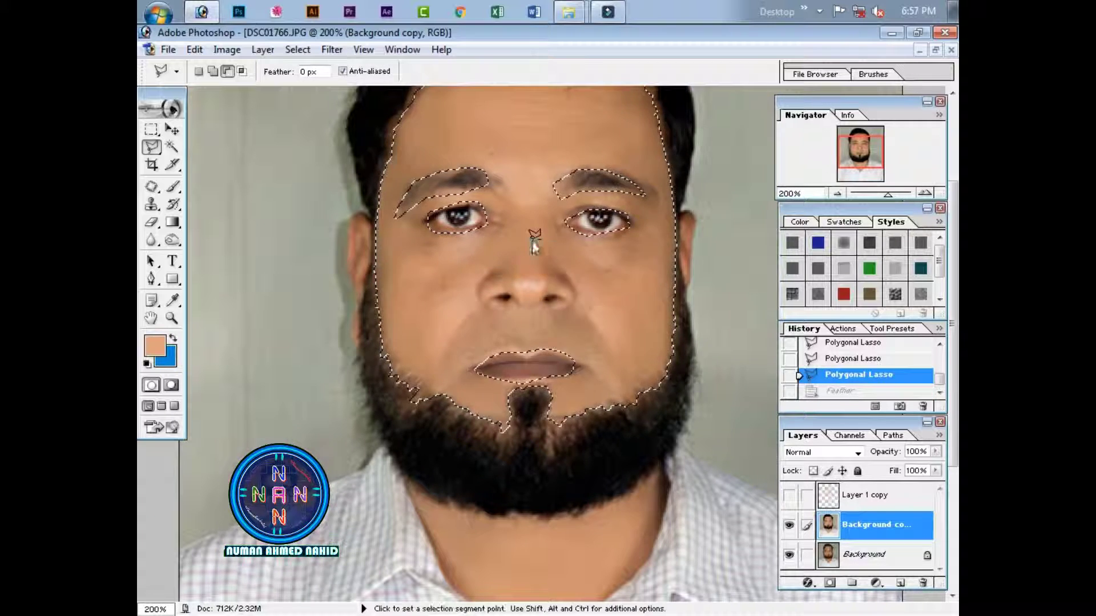
{"action": "right_click", "coordinate": [533, 240]}
{"action": "left_click", "coordinate": [587, 289]}
{"action": "type", "text": "2"}
{"action": "left_click", "coordinate": [615, 296]}
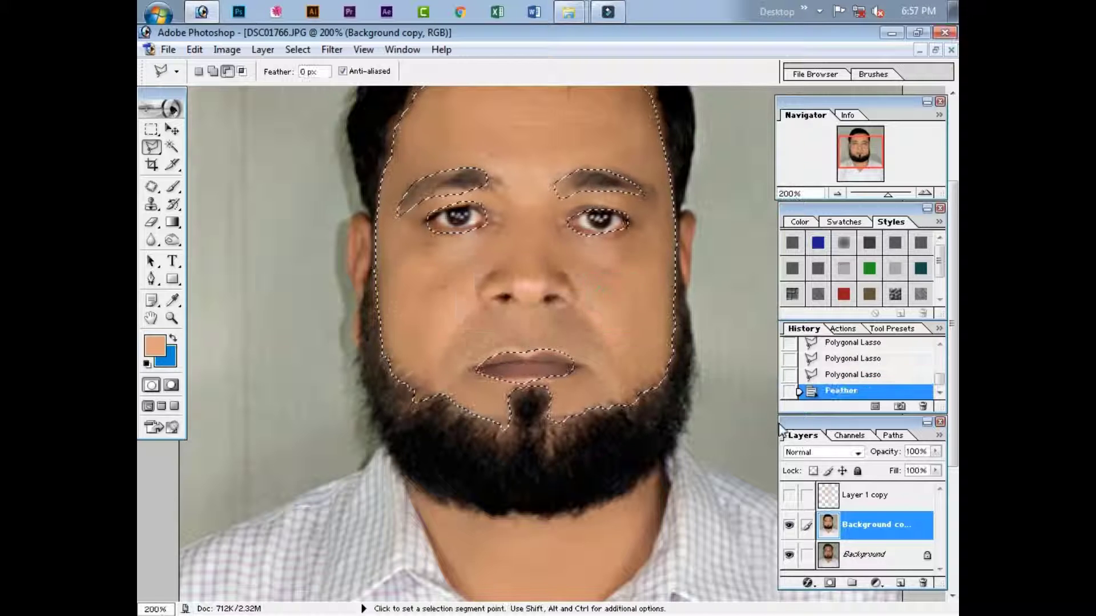
Step: Copy the feathered skin selection onto a new layer with Ctrl+J
{"action": "right_click", "coordinate": [821, 522]}
{"action": "key", "text": "Escape"}
{"action": "key", "text": "ctrl+j"}
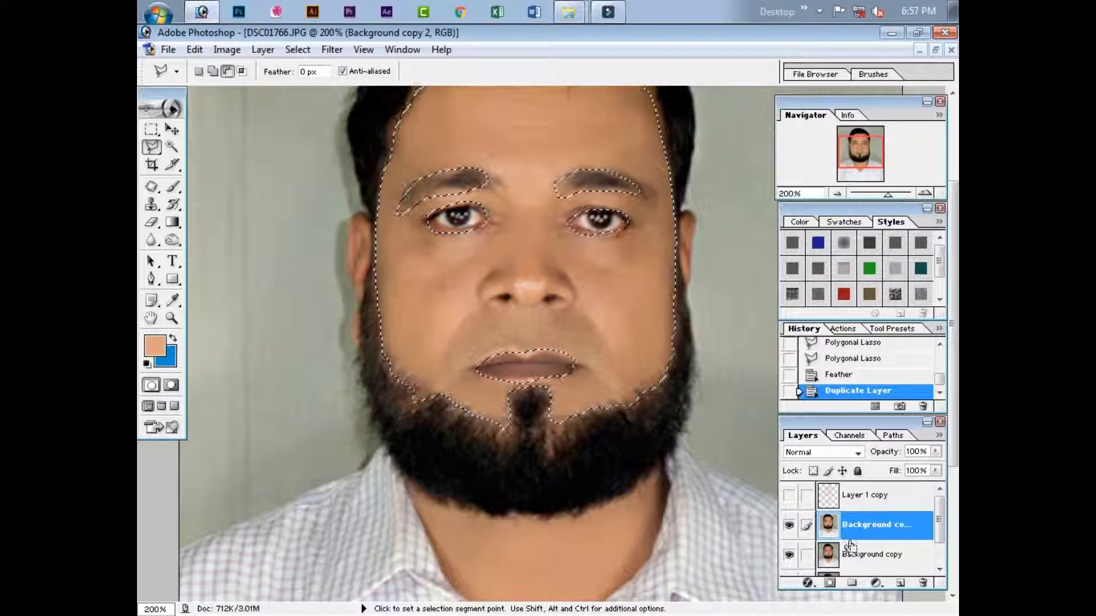
{"action": "key", "text": "ctrl+z"}
{"action": "key", "text": "ctrl+j"}
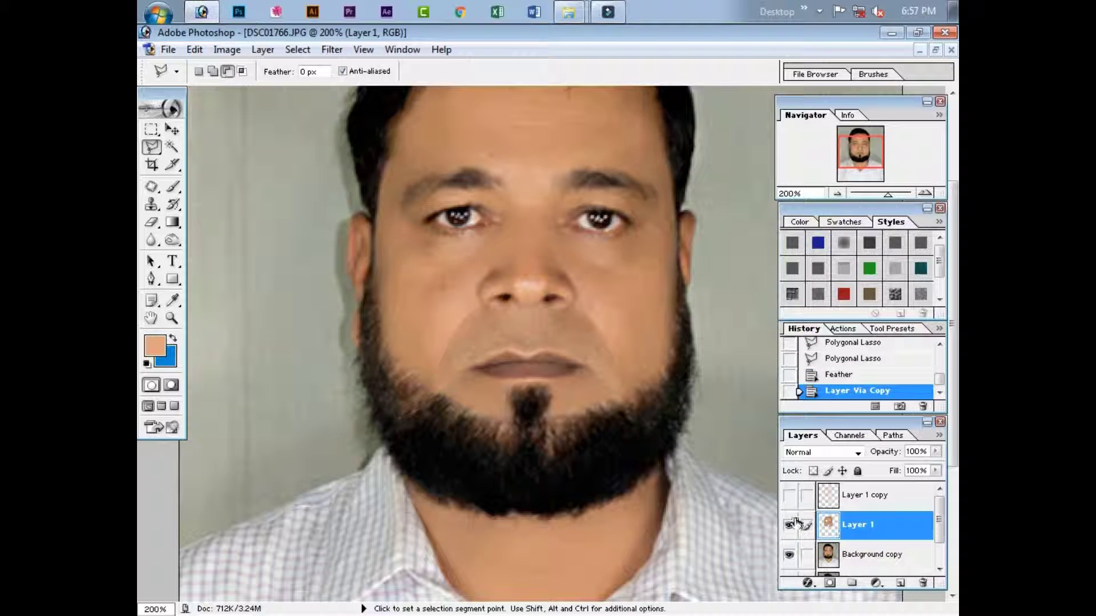
Step: Smooth the face skin with Remove Grain 2 at a raised Noise Reduction strength
{"action": "left_click", "coordinate": [333, 50]}
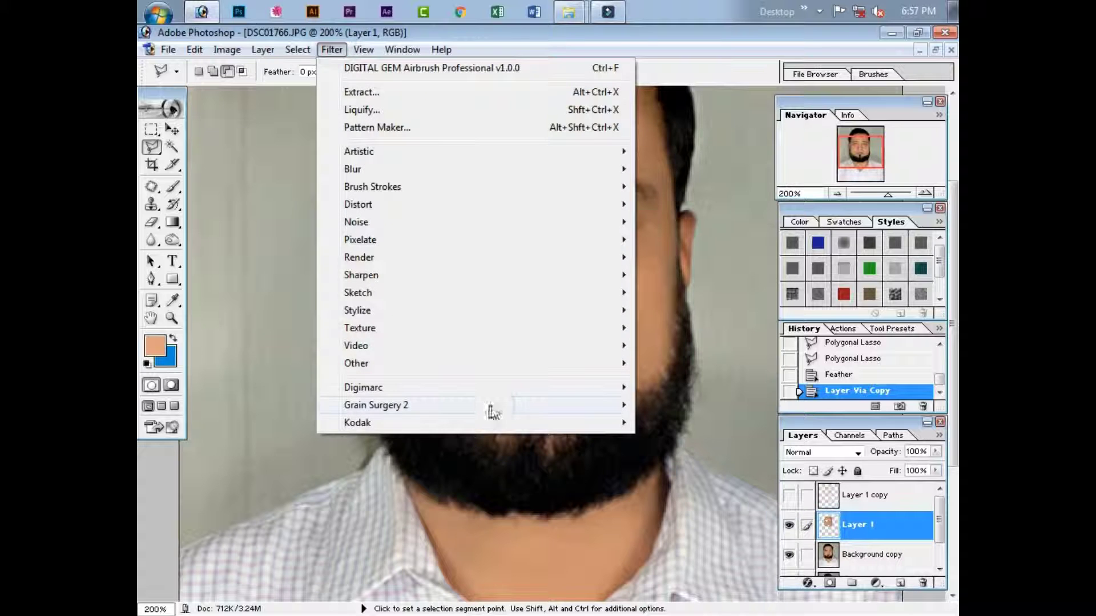
{"action": "left_click", "coordinate": [690, 435]}
{"action": "left_click", "coordinate": [345, 202]}
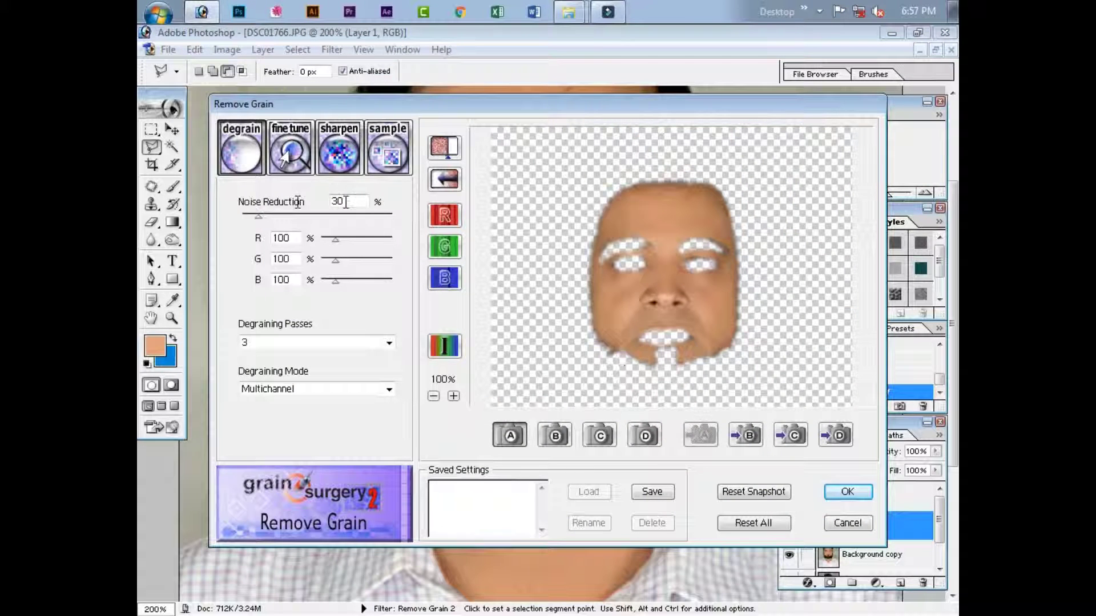
{"action": "mouse_move", "coordinate": [266, 218]}
{"action": "left_mouse_down"}
{"action": "mouse_move", "coordinate": [318, 226]}
{"action": "mouse_move", "coordinate": [212, 225]}
{"action": "left_mouse_up"}
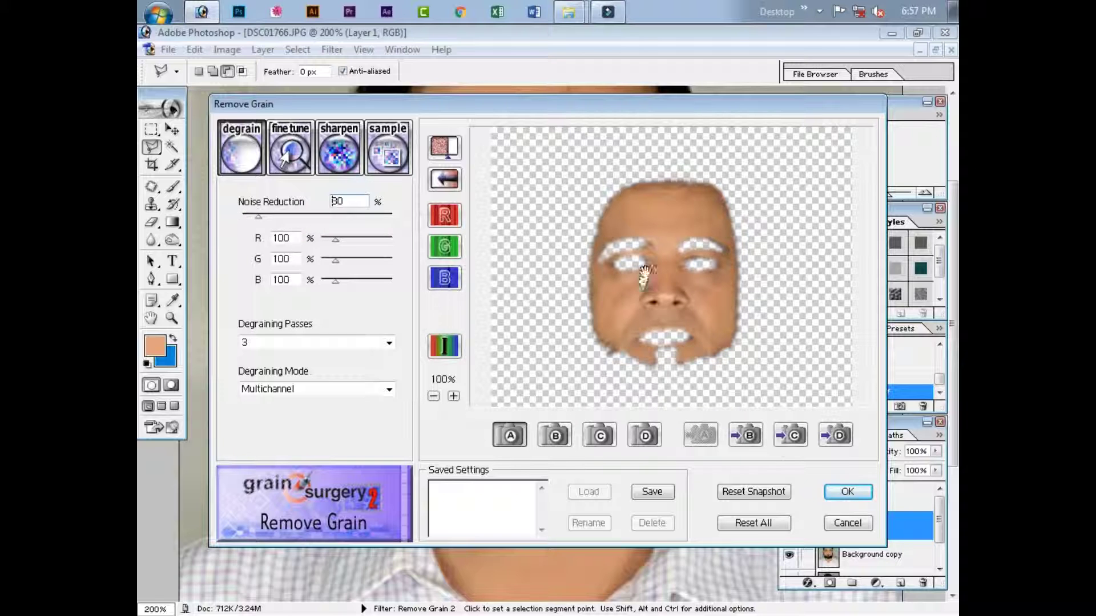
{"action": "left_click", "coordinate": [846, 491]}
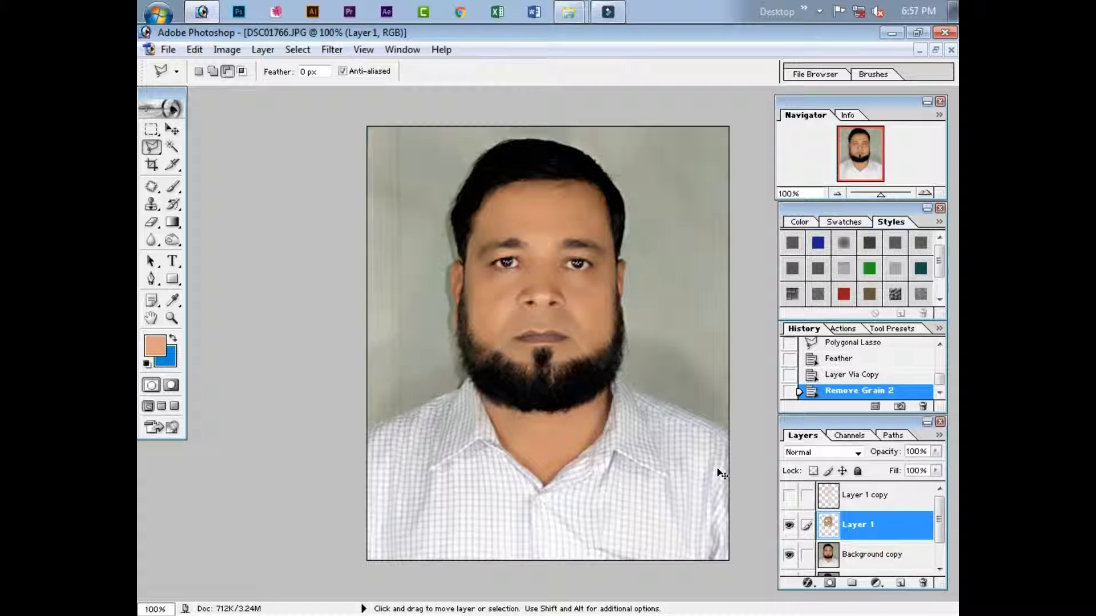
Step: Merge the layer into Background copy and shift Color Balance highlights slightly toward red
{"action": "key", "text": "ctrl+e"}
{"action": "key", "text": "ctrl+b"}
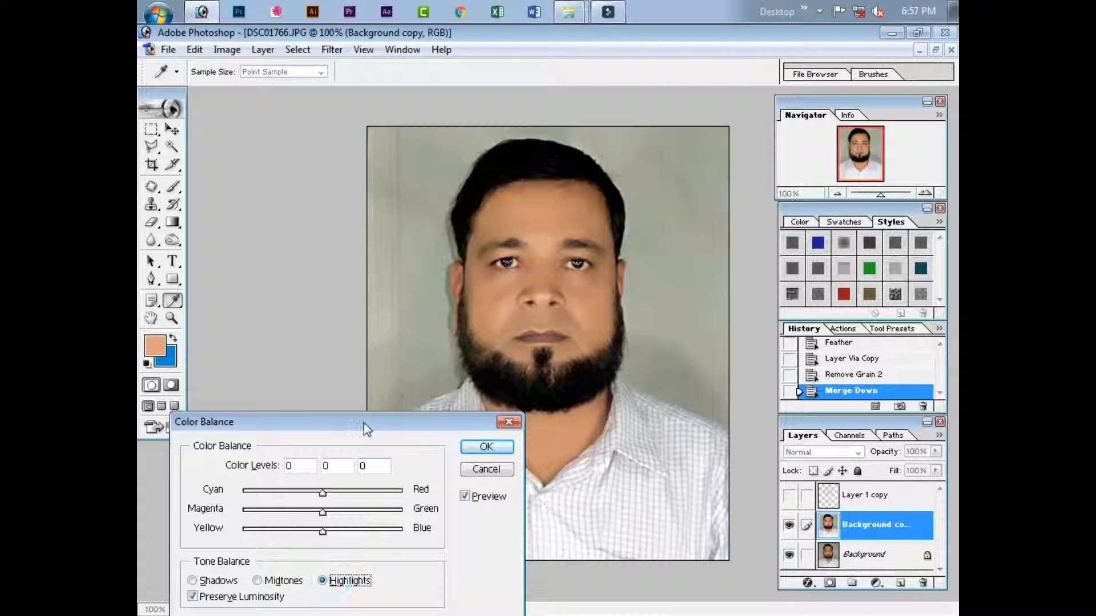
{"action": "left_click_drag", "start_coordinate": [452, 428], "coordinate": [779, 407]}
{"action": "left_click_drag", "start_coordinate": [649, 470], "coordinate": [659, 470]}
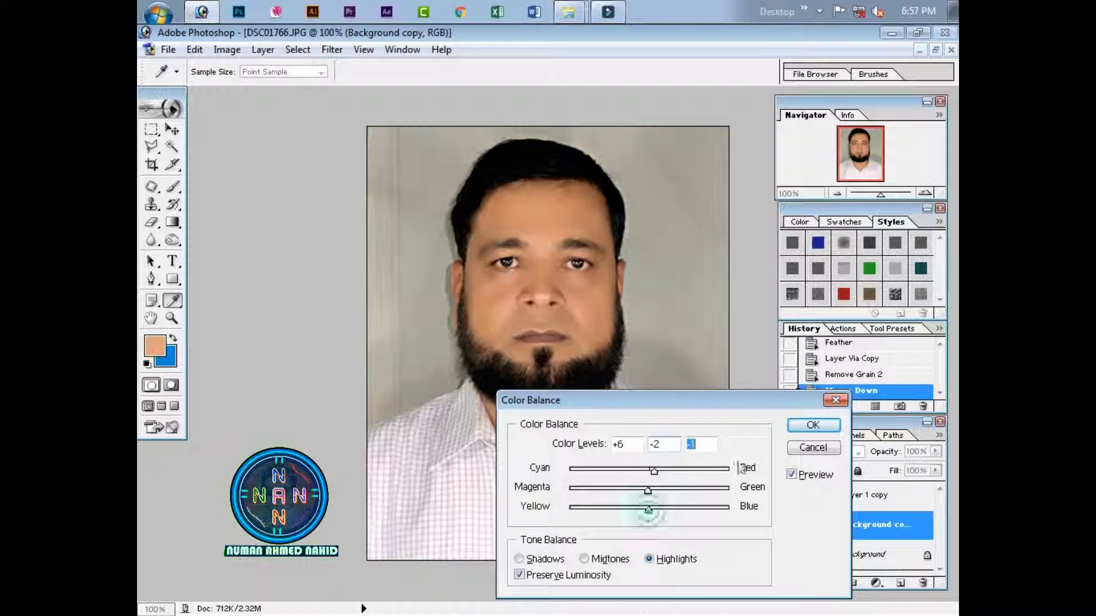
{"action": "key", "text": "Return"}
Step: Magic Wand-select the grey backdrop on both sides and near the collar
{"action": "left_click", "coordinate": [171, 146]}
{"action": "left_click", "coordinate": [447, 406]}
{"action": "left_click", "coordinate": [445, 234], "text": "shift"}
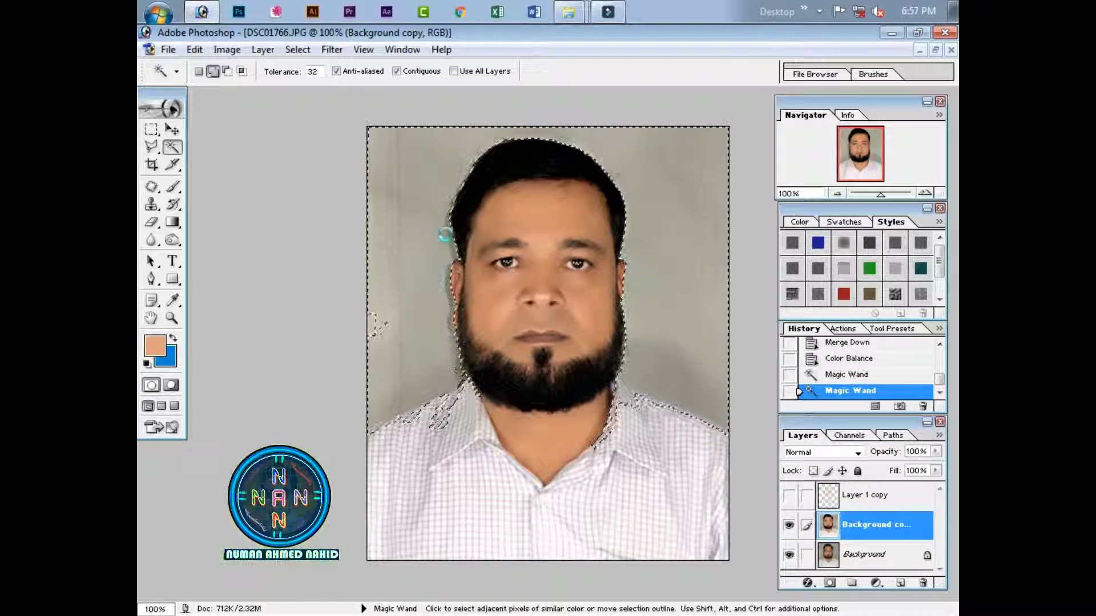
{"action": "left_click", "coordinate": [653, 242], "text": "shift"}
{"action": "left_click", "coordinate": [455, 374], "text": "shift"}
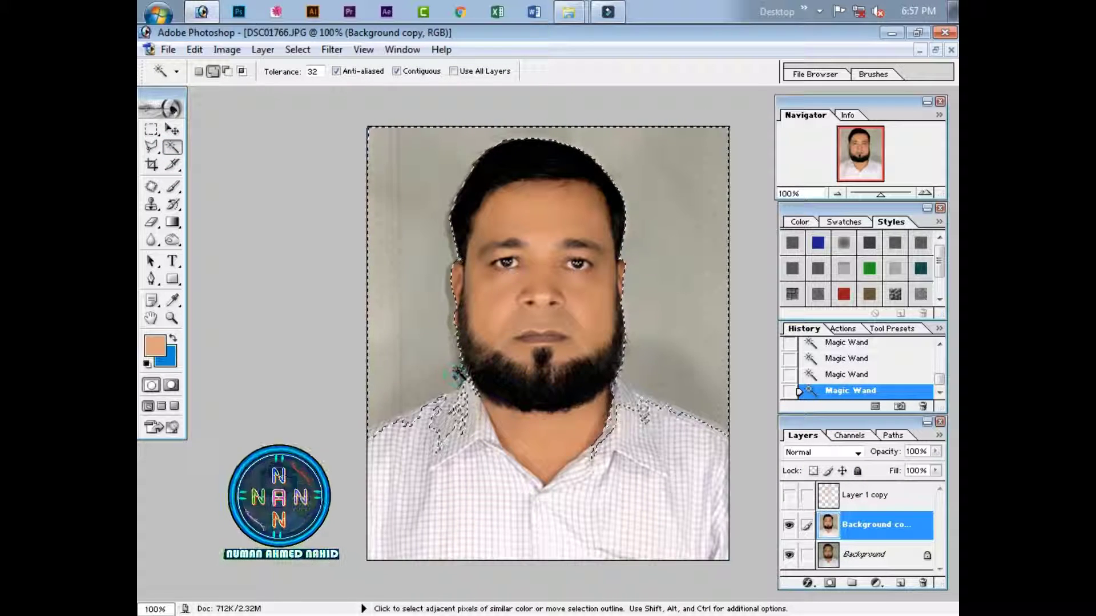
Step: Correct the selection along the shoulder line with the Polygonal Lasso to exclude the shirt
{"action": "key", "text": "l"}
{"action": "left_click", "coordinate": [352, 437]}
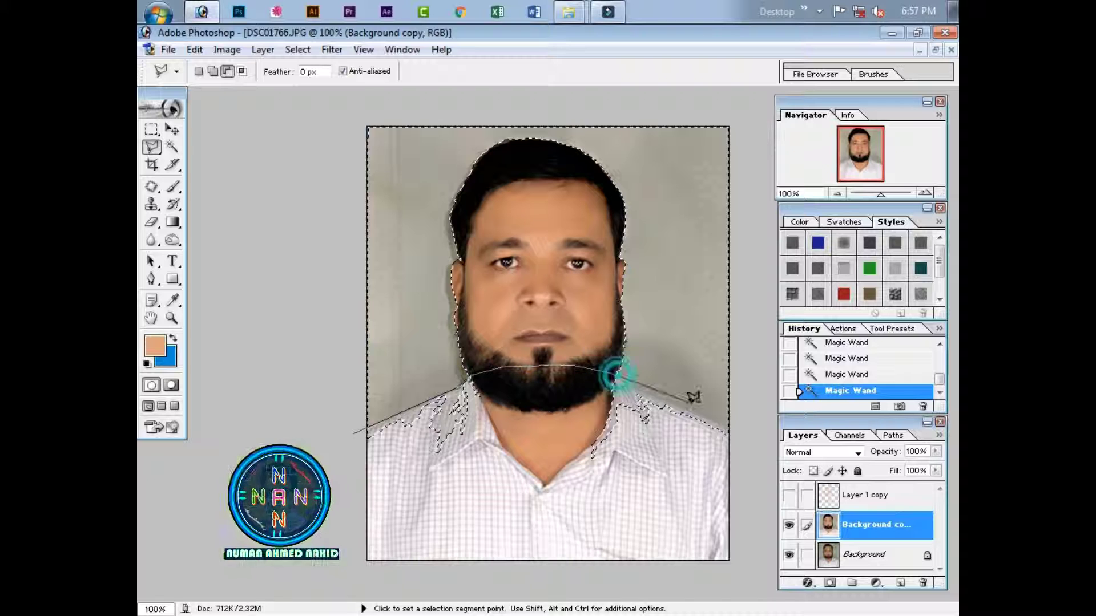
{"action": "left_click", "coordinate": [742, 483]}
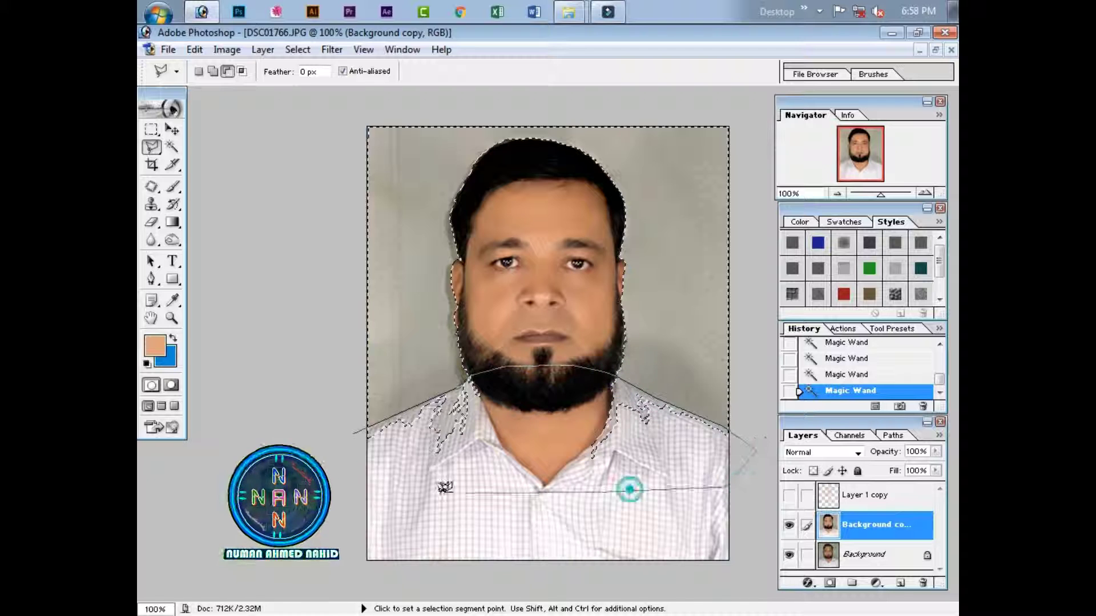
{"action": "left_click", "coordinate": [352, 437]}
Step: Feather the background selection with a radius of 5
{"action": "right_click", "coordinate": [679, 234]}
{"action": "left_click", "coordinate": [722, 276]}
{"action": "type", "text": "5"}
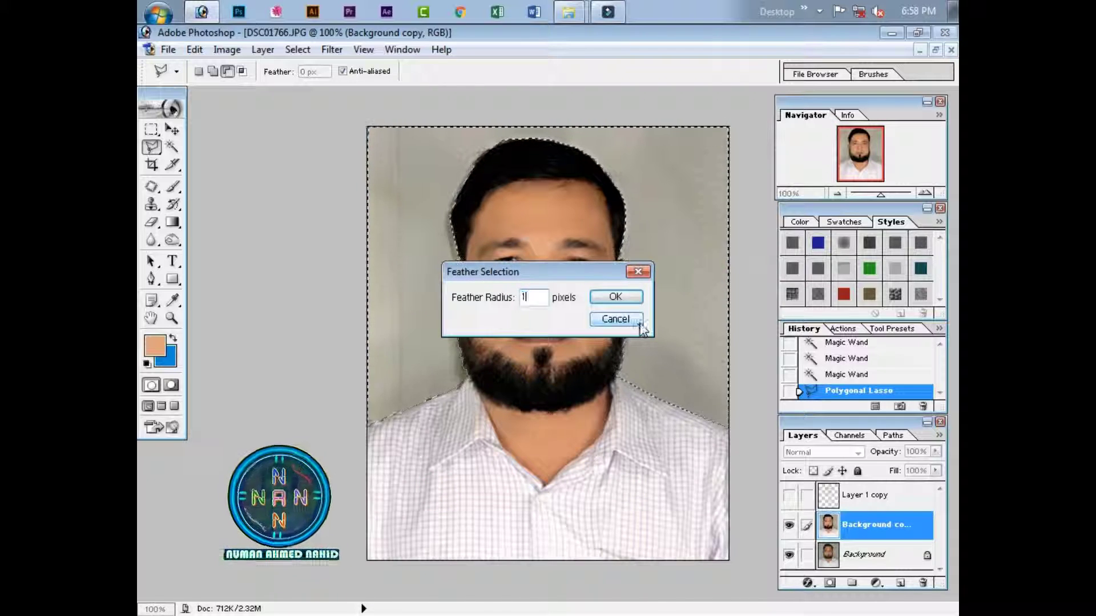
{"action": "key", "text": "Return"}
Step: Paint Bucket-fill the selected backdrop, swapping colours to finish it solid blue
{"action": "left_click", "coordinate": [177, 226]}
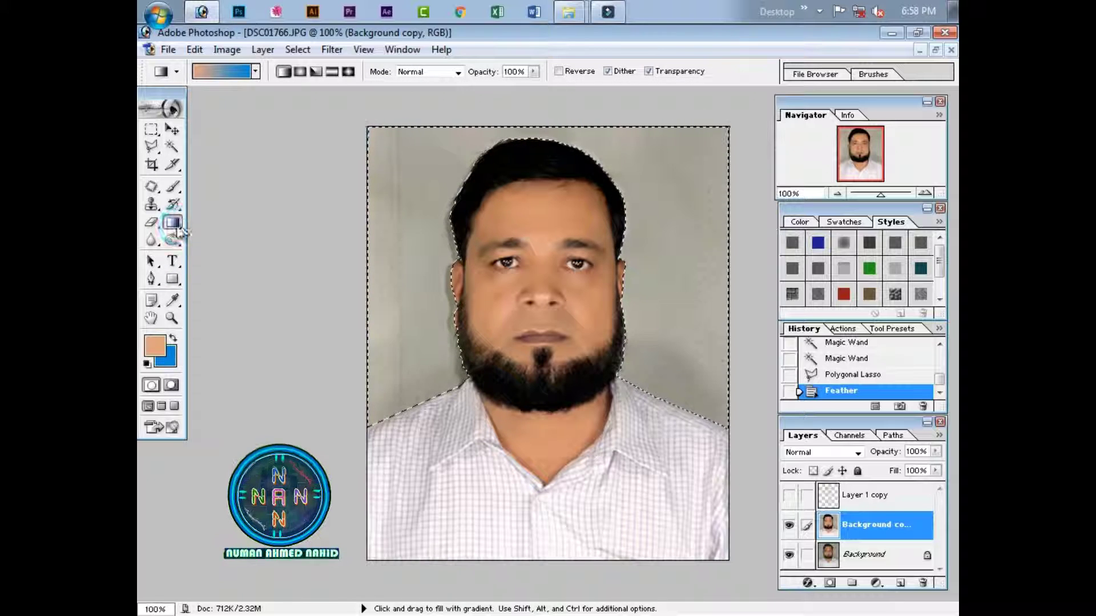
{"action": "left_click", "coordinate": [173, 223], "text": "alt"}
{"action": "left_click", "coordinate": [442, 176]}
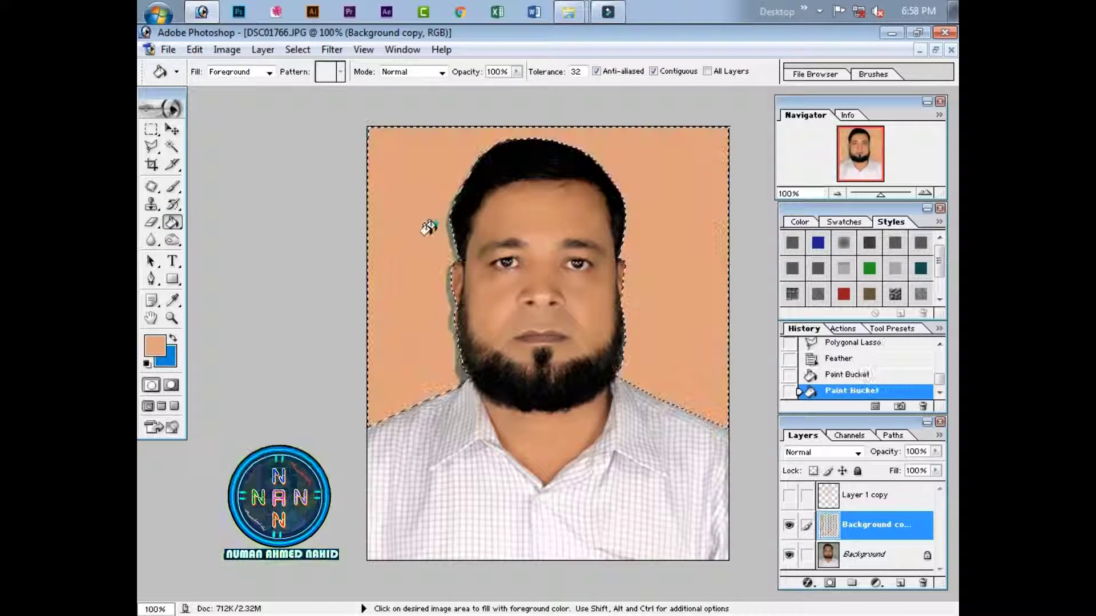
{"action": "left_click", "coordinate": [448, 238]}
{"action": "left_click", "coordinate": [446, 285]}
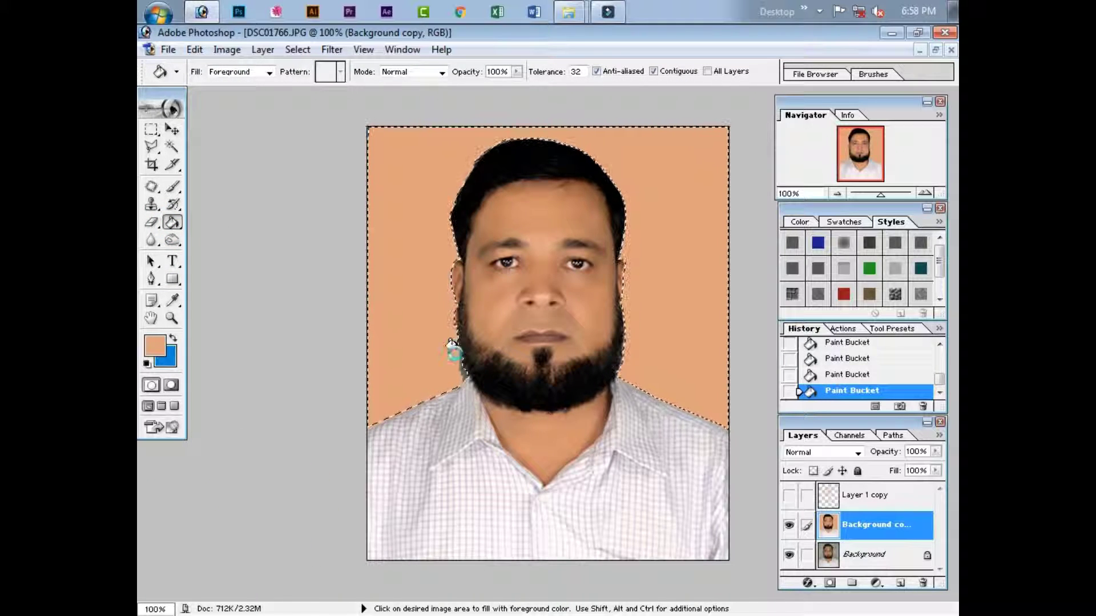
{"action": "key", "text": "x"}
{"action": "left_click", "coordinate": [428, 215]}
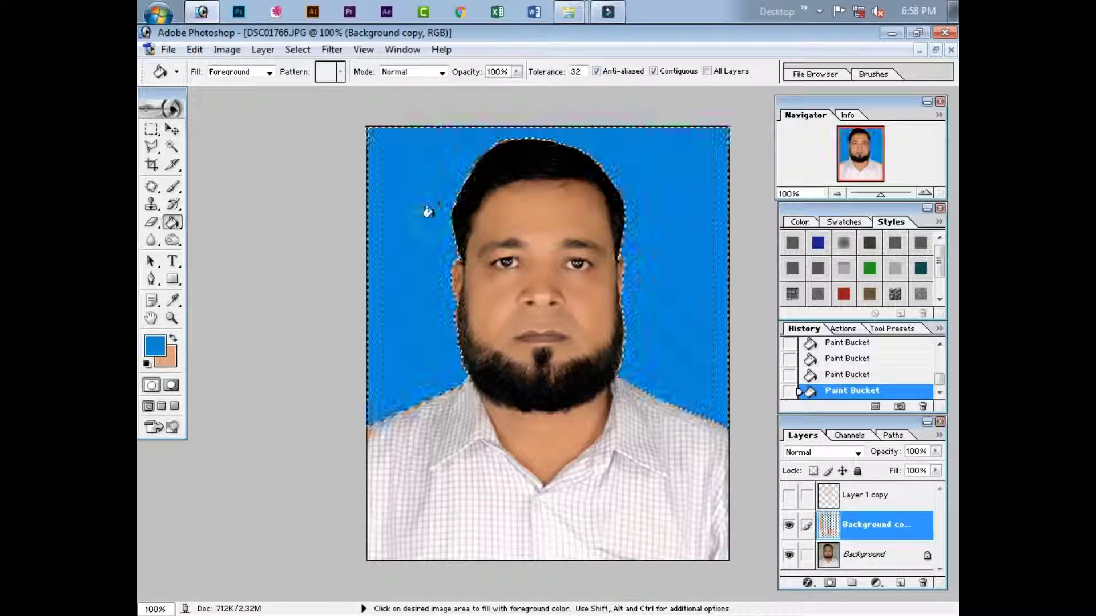
Step: Deselect and add a colour overlay style from the Styles panel
{"action": "key", "text": "ctrl+d"}
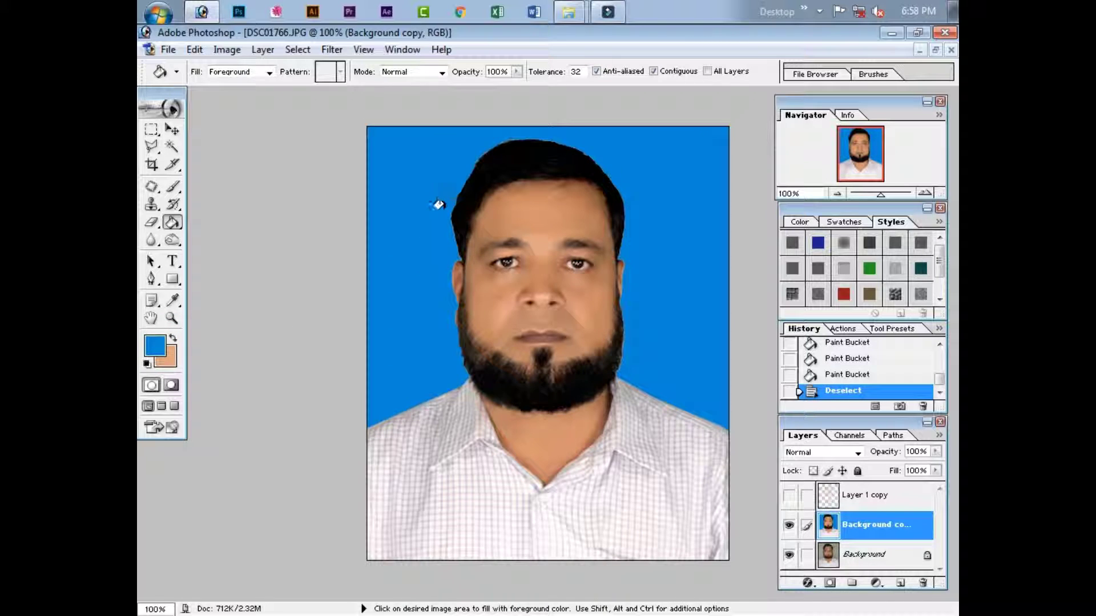
{"action": "left_click", "coordinate": [866, 248]}
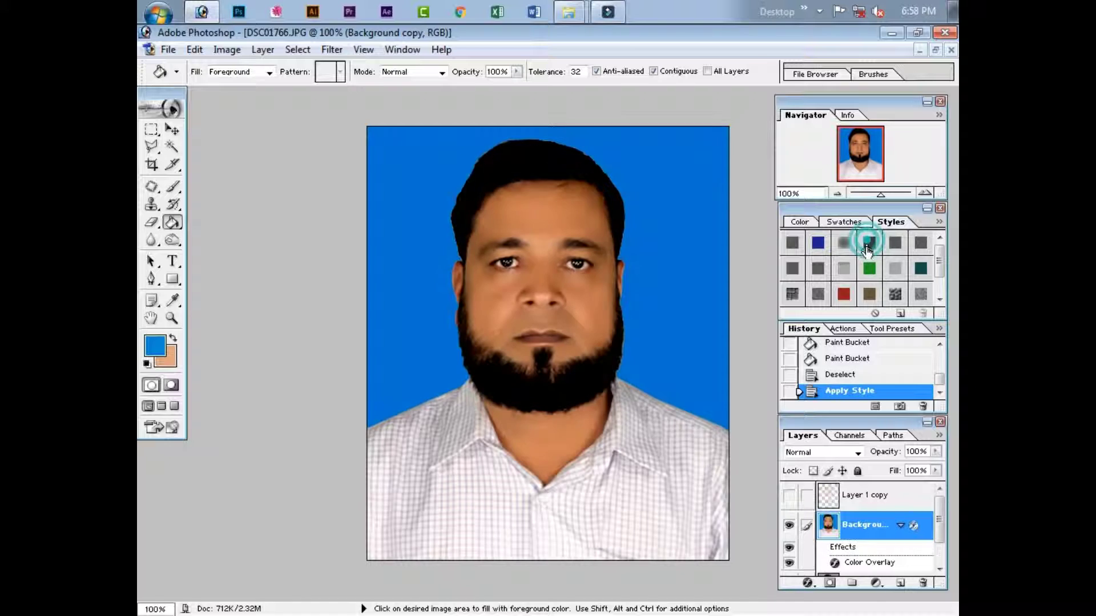
{"action": "key", "text": "ctrl+l"}
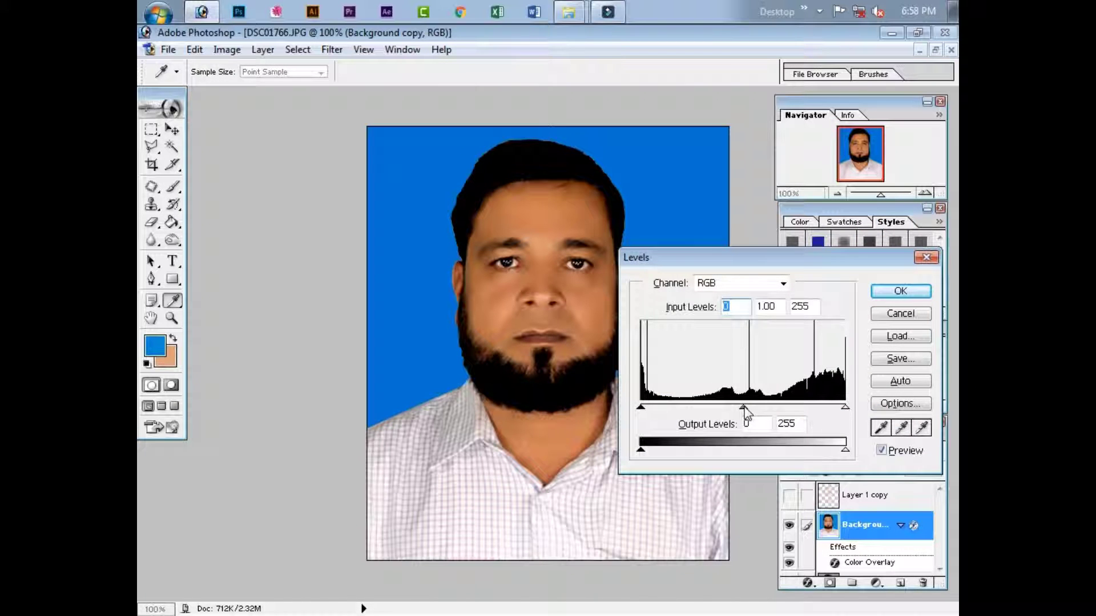
Step: Brighten the photo with Levels midtones at 1.23
{"action": "left_click_drag", "start_coordinate": [743, 407], "coordinate": [729, 407]}
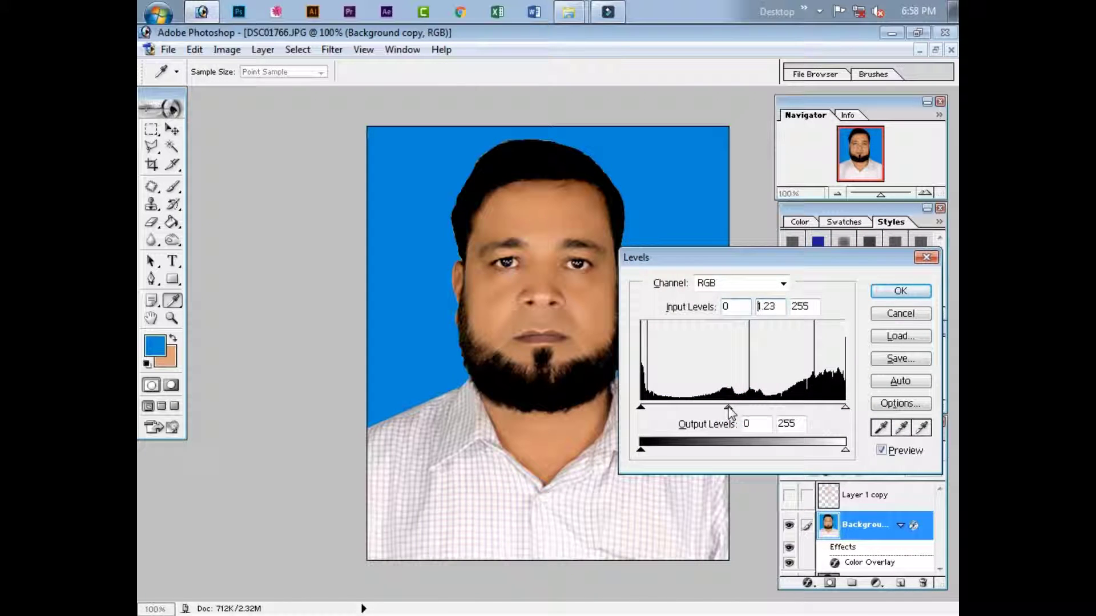
{"action": "left_click", "coordinate": [899, 291]}
{"action": "left_click", "coordinate": [151, 129]}
{"action": "left_click", "coordinate": [172, 147]}
{"action": "key", "text": "ctrl+plus"}
{"action": "key", "text": "ctrl+plus"}
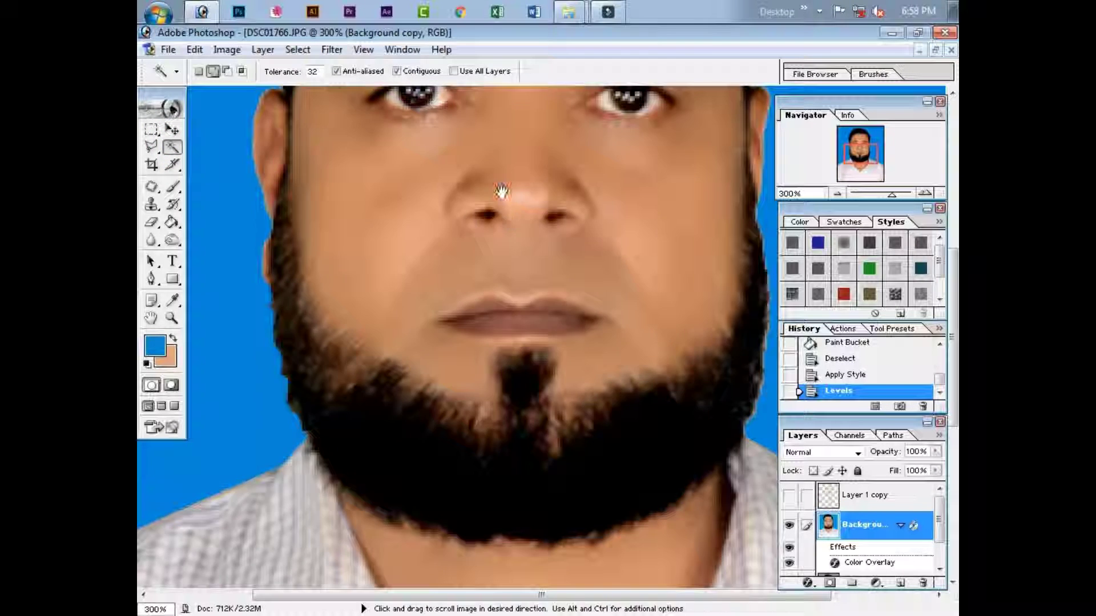
{"action": "left_click_drag", "start_coordinate": [501, 191], "coordinate": [501, 448]}
Step: Magic Wand-select the whites of both eyes and feather the selection
{"action": "left_click", "coordinate": [404, 354]}
{"action": "left_click", "coordinate": [448, 353], "text": "shift"}
{"action": "left_click", "coordinate": [616, 354], "text": "shift"}
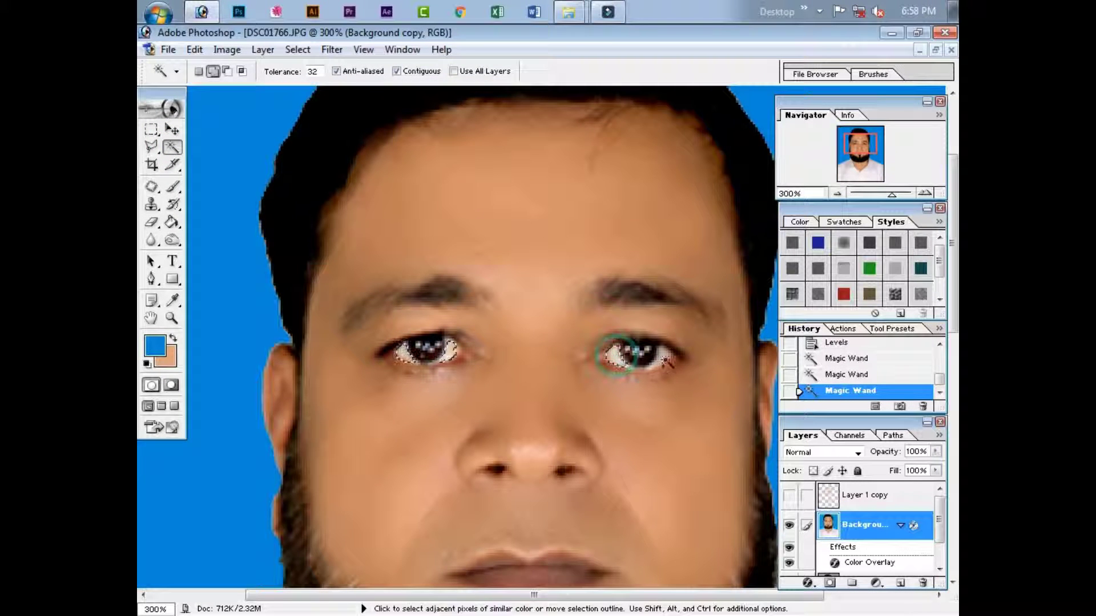
{"action": "right_click", "coordinate": [665, 354]}
{"action": "left_click", "coordinate": [726, 225]}
{"action": "key", "text": "Return"}
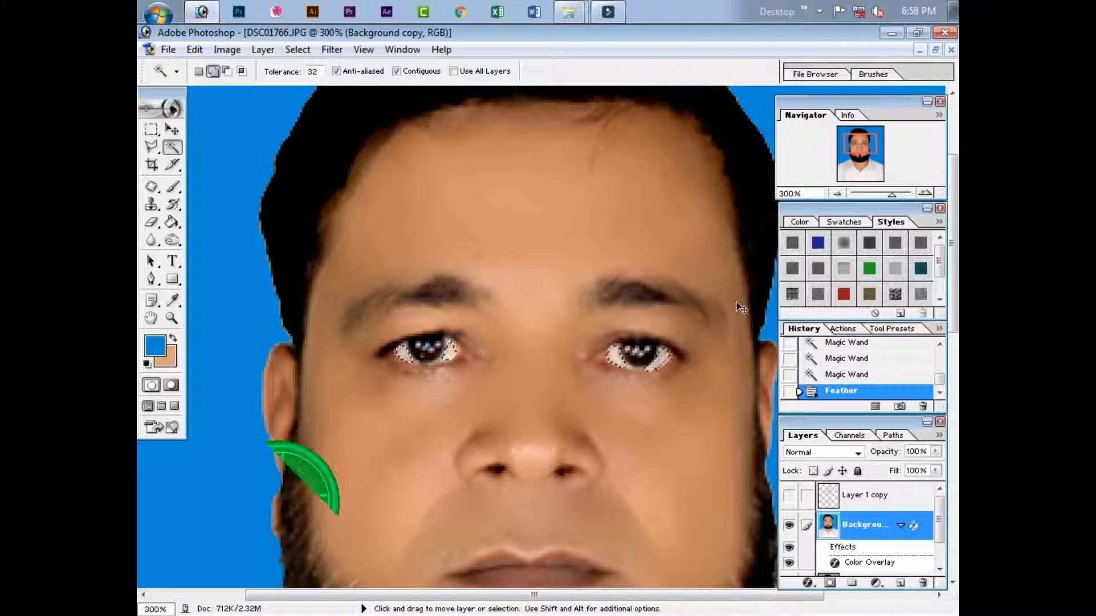
Step: Lighten the eye whites with an upward Curves bend, then deselect
{"action": "key", "text": "ctrl+m"}
{"action": "mouse_move", "coordinate": [508, 279]}
{"action": "left_mouse_down"}
{"action": "mouse_move", "coordinate": [502, 264]}
{"action": "mouse_move", "coordinate": [513, 275]}
{"action": "left_mouse_up"}
{"action": "left_click", "coordinate": [648, 196]}
{"action": "key", "text": "ctrl+m"}
{"action": "key", "text": "Return"}
{"action": "key", "text": "ctrl+d"}
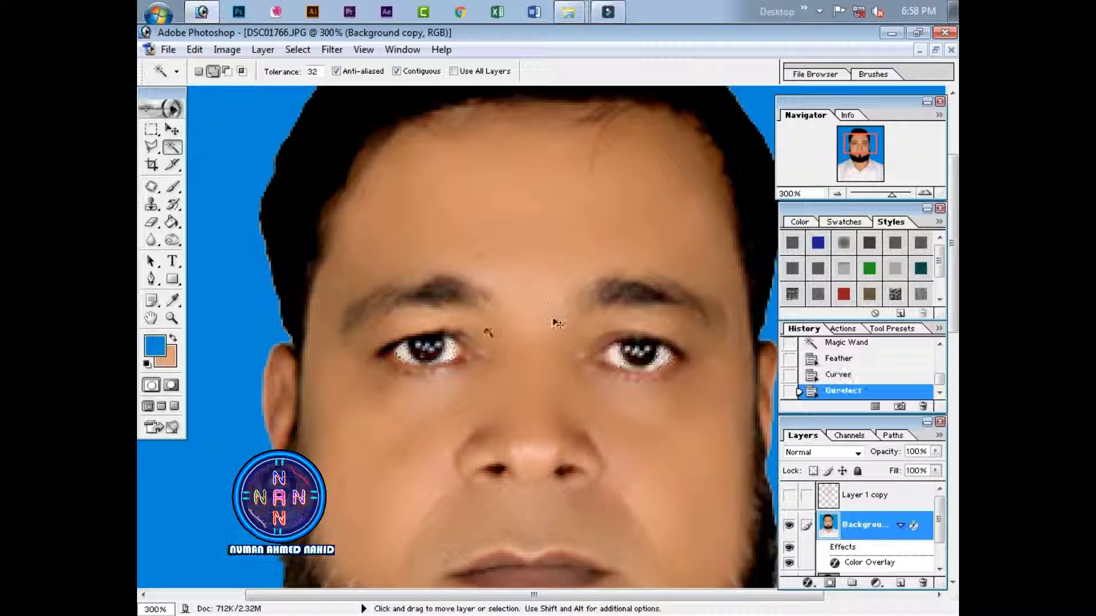
Step: Burn both irises darker, then sample a skin tone as the brush colour
{"action": "key", "text": "o"}
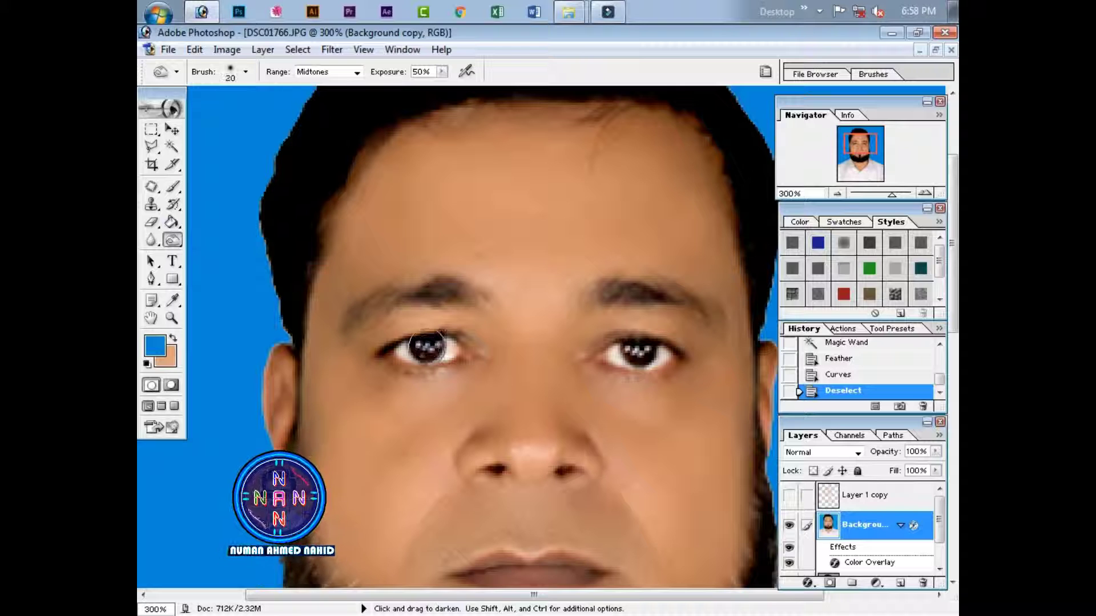
{"action": "left_click_drag", "start_coordinate": [426, 346], "coordinate": [429, 349]}
{"action": "left_click", "coordinate": [428, 349]}
{"action": "left_click", "coordinate": [640, 349]}
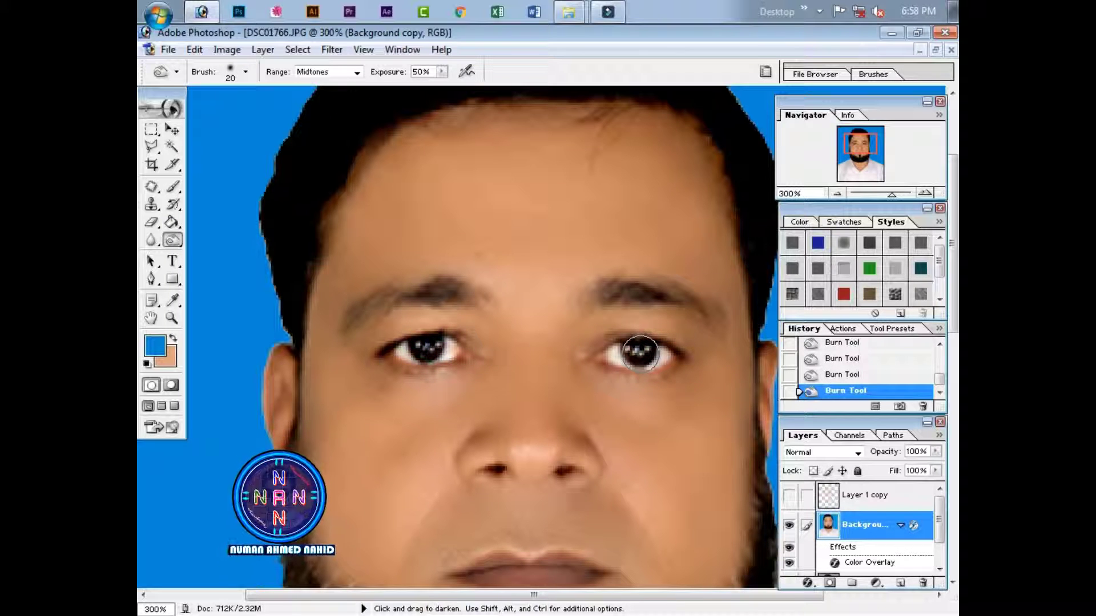
{"action": "key", "text": "bracketleft"}
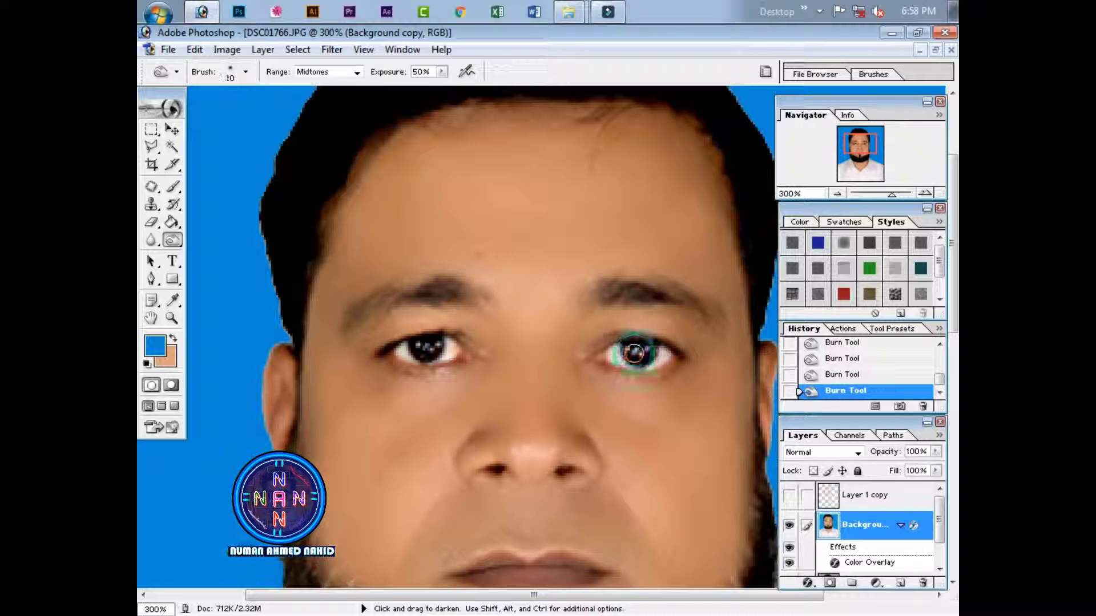
{"action": "key", "text": "ctrl+minus"}
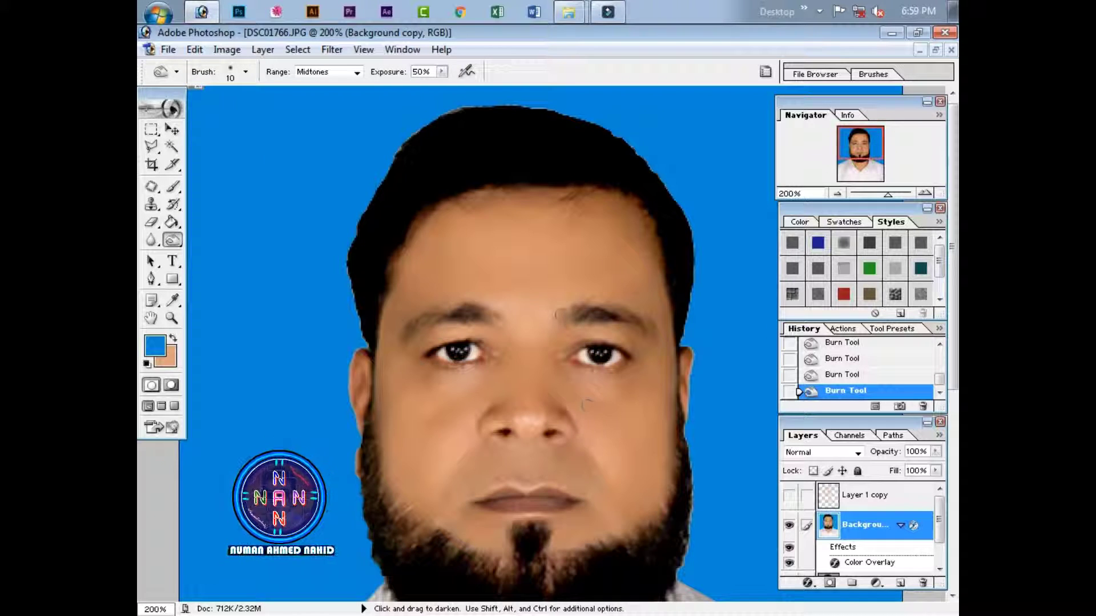
{"action": "left_click", "coordinate": [173, 187]}
{"action": "left_click", "coordinate": [468, 251], "text": "alt"}
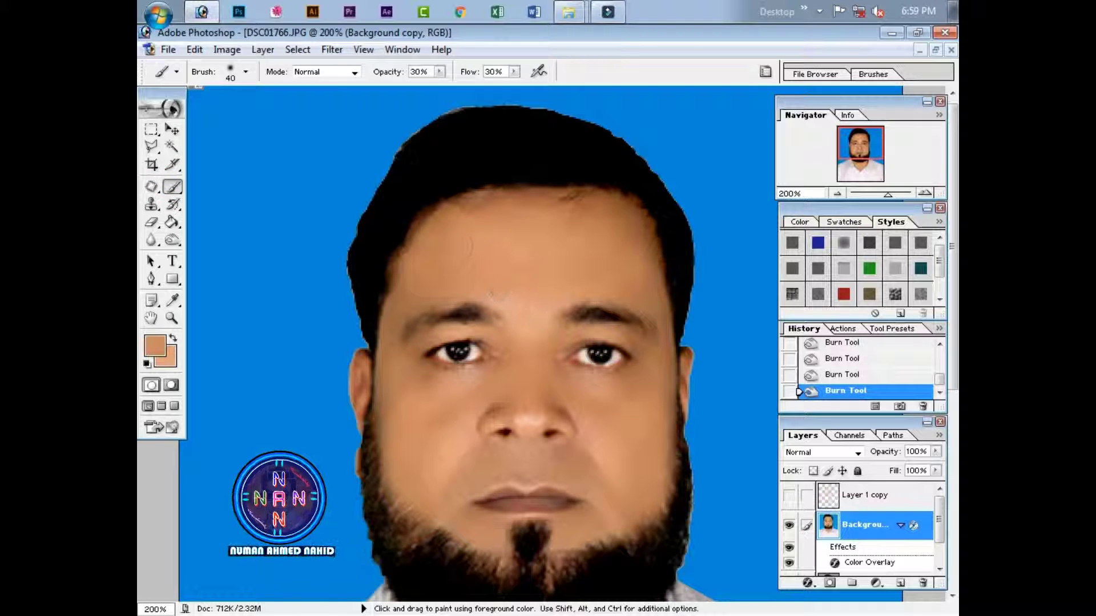
Step: Paint skin tone along the hairline and patch away two forehead spots
{"action": "left_click_drag", "start_coordinate": [423, 229], "coordinate": [420, 226]}
{"action": "left_click_drag", "start_coordinate": [420, 226], "coordinate": [406, 240]}
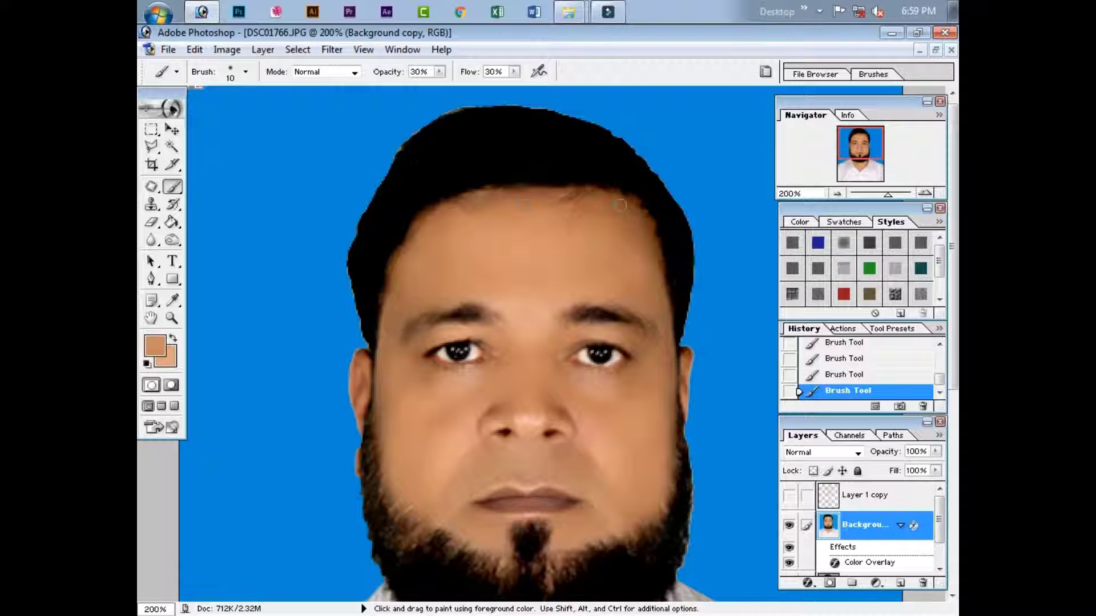
{"action": "left_click", "coordinate": [152, 187]}
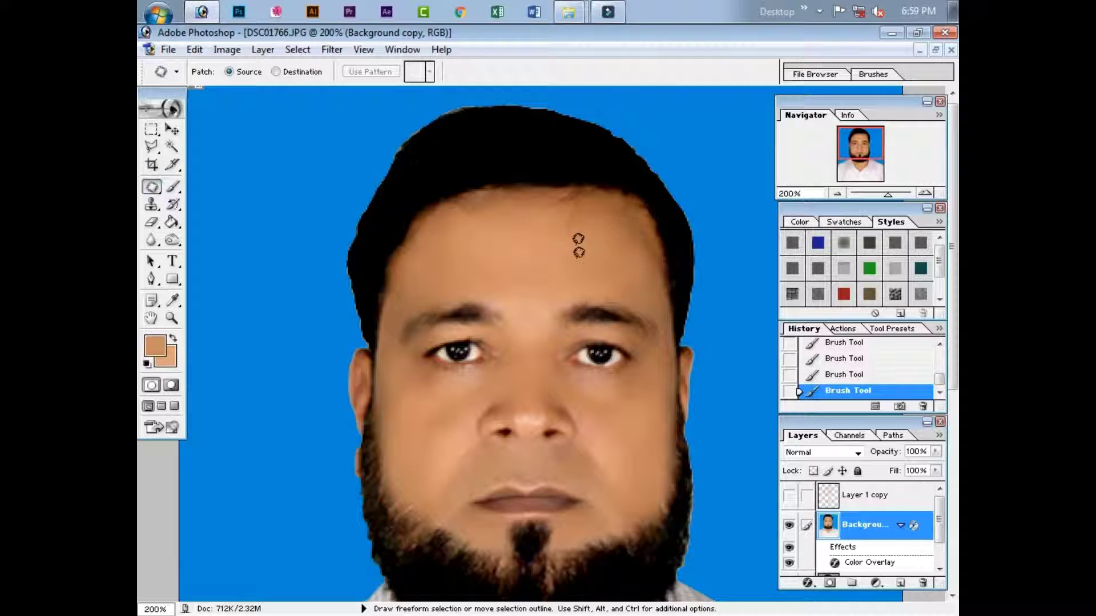
{"action": "mouse_move", "coordinate": [578, 239]}
{"action": "left_mouse_down"}
{"action": "mouse_move", "coordinate": [582, 219]}
{"action": "mouse_move", "coordinate": [565, 240]}
{"action": "left_mouse_up"}
{"action": "key", "text": "ctrl+d"}
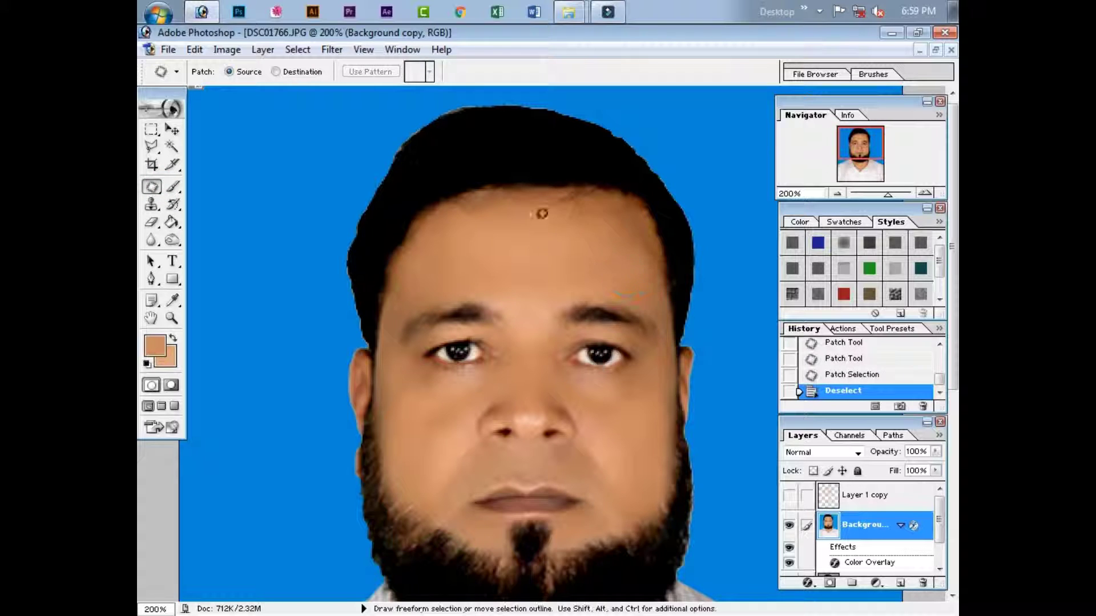
{"action": "mouse_move", "coordinate": [505, 217]}
{"action": "left_mouse_down"}
{"action": "mouse_move", "coordinate": [561, 197]}
{"action": "mouse_move", "coordinate": [555, 244]}
{"action": "mouse_move", "coordinate": [550, 196]}
{"action": "mouse_move", "coordinate": [573, 196]}
{"action": "mouse_move", "coordinate": [597, 225]}
{"action": "left_mouse_up"}
{"action": "key", "text": "ctrl+d"}
{"action": "key", "text": "ctrl+d"}
{"action": "key", "text": "ctrl+minus"}
{"action": "key", "text": "ctrl+minus"}
{"action": "key", "text": "ctrl+minus"}
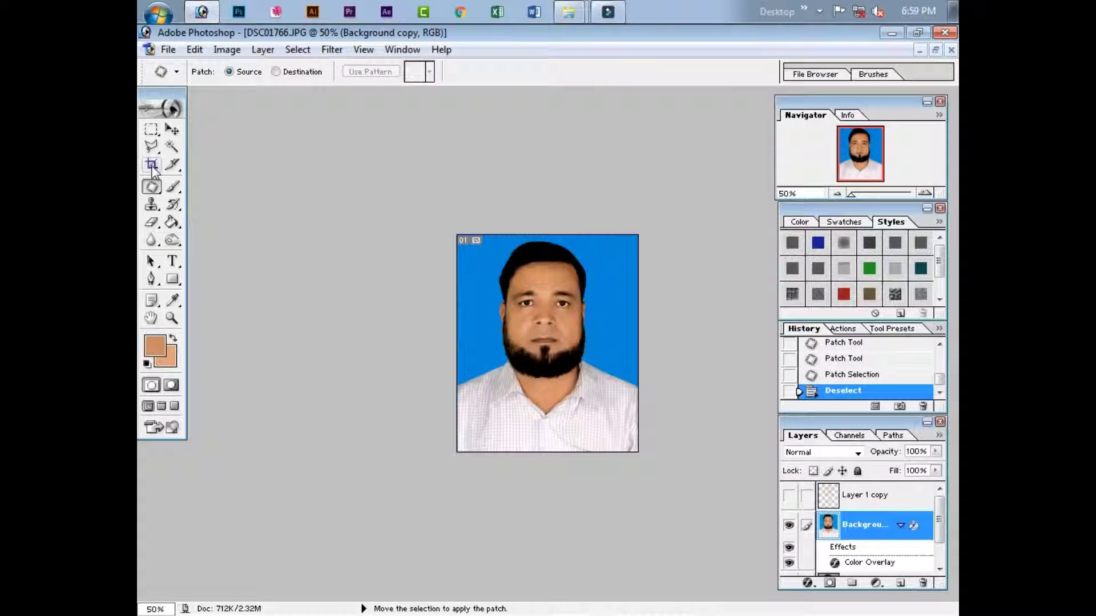
Step: Crop the portrait to 1.5 × 1.8 in at 300 ppi
{"action": "left_click", "coordinate": [151, 165]}
{"action": "left_click_drag", "start_coordinate": [406, 242], "coordinate": [639, 452]}
{"action": "key", "text": "Return"}
{"action": "key", "text": "ctrl+z"}
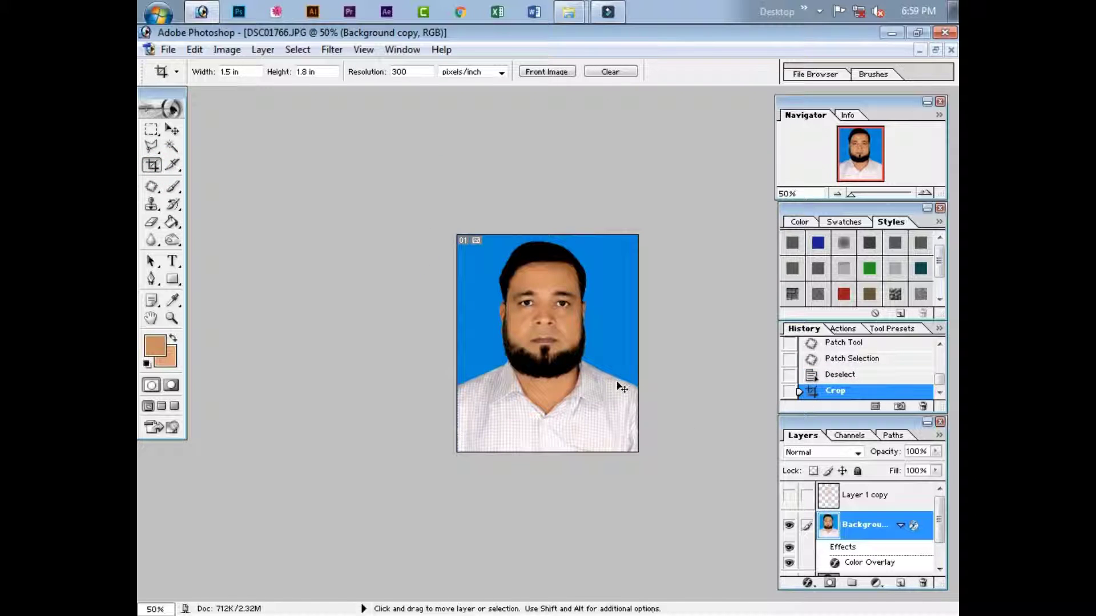
Step: Reapply Levels and float the document in its own window with the Move tool active
{"action": "key", "text": "ctrl+l"}
{"action": "key", "text": "Return"}
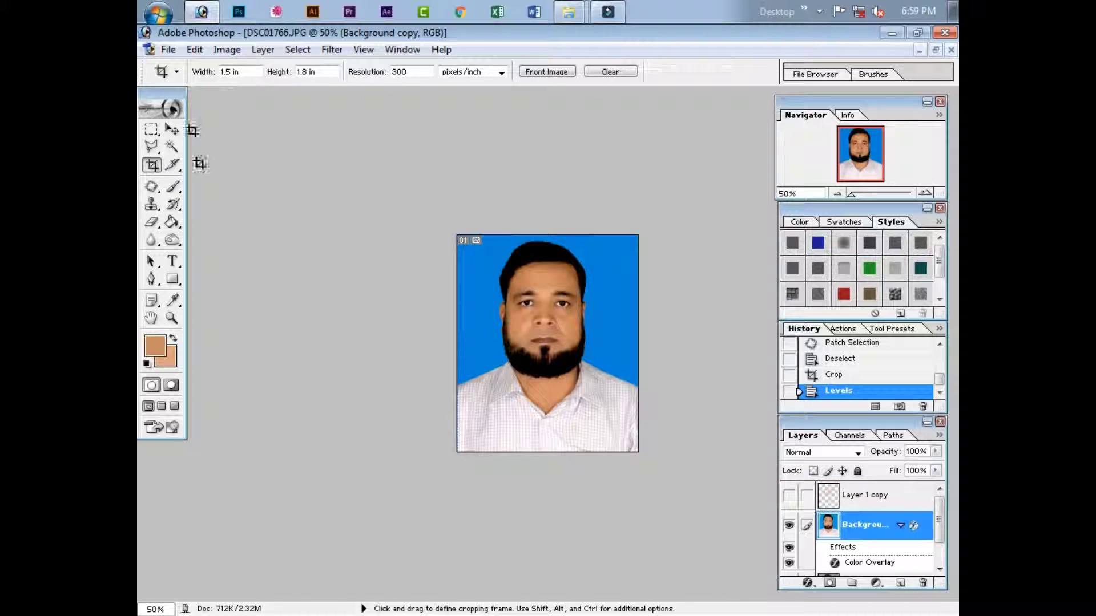
{"action": "left_click", "coordinate": [934, 50]}
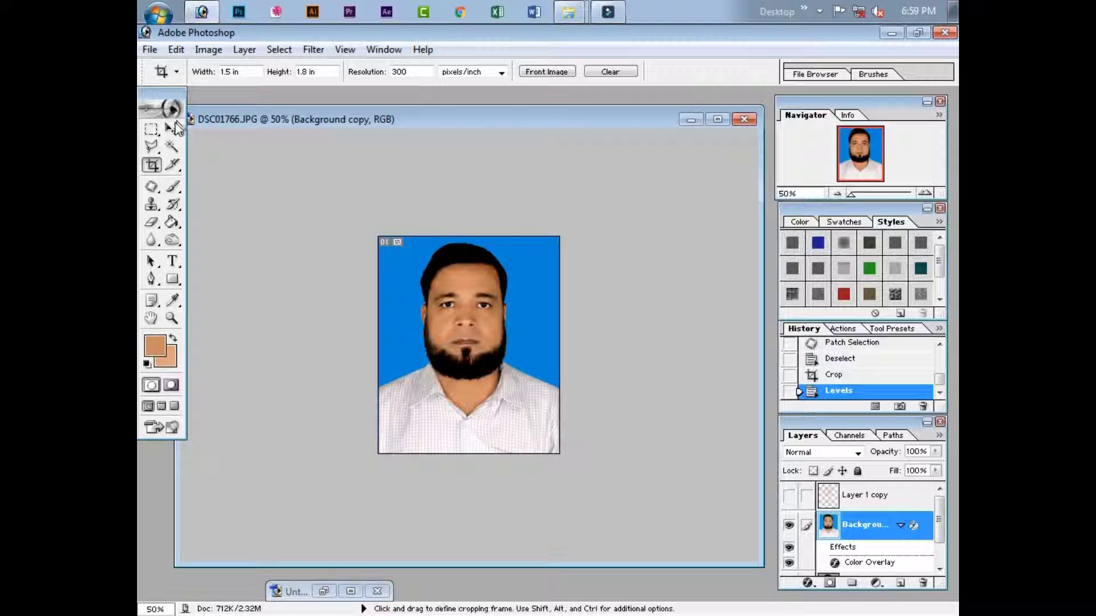
{"action": "left_click", "coordinate": [171, 129]}
{"action": "left_click", "coordinate": [820, 12]}
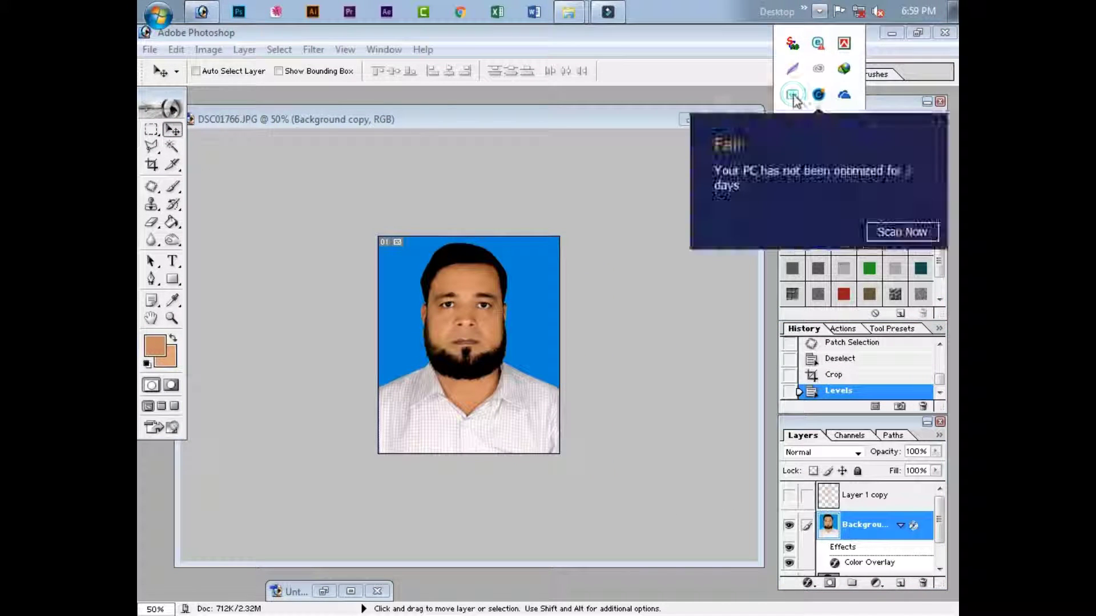
{"action": "right_click", "coordinate": [795, 98]}
{"action": "left_click", "coordinate": [773, 103]}
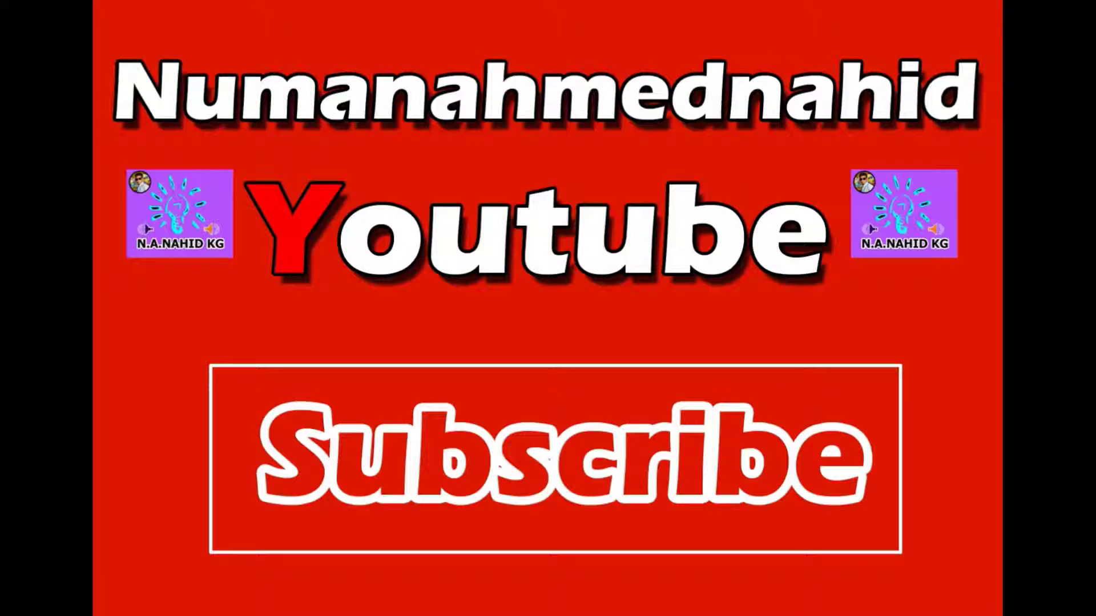